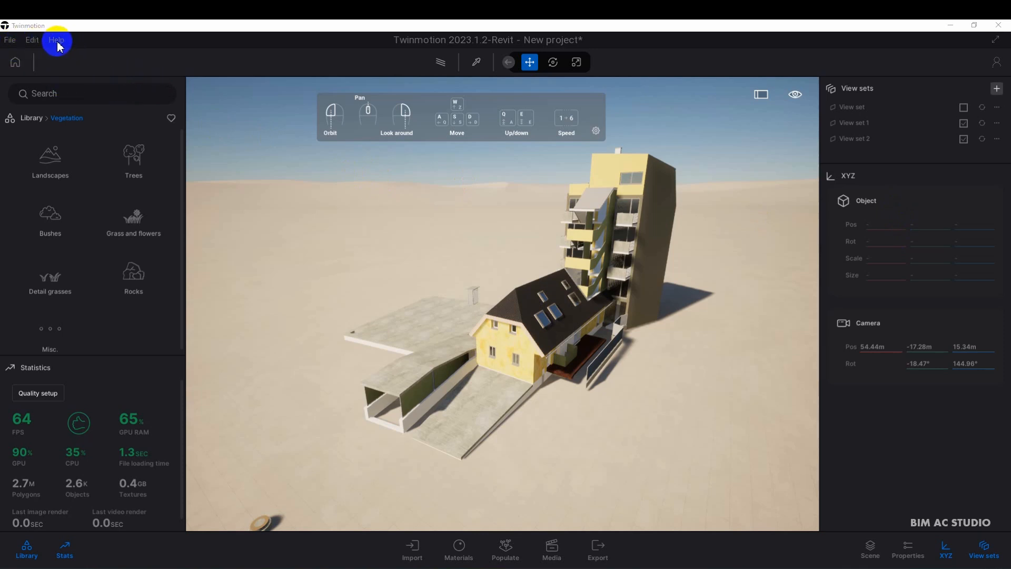
{"action": "left_click", "coordinate": [9, 43]}
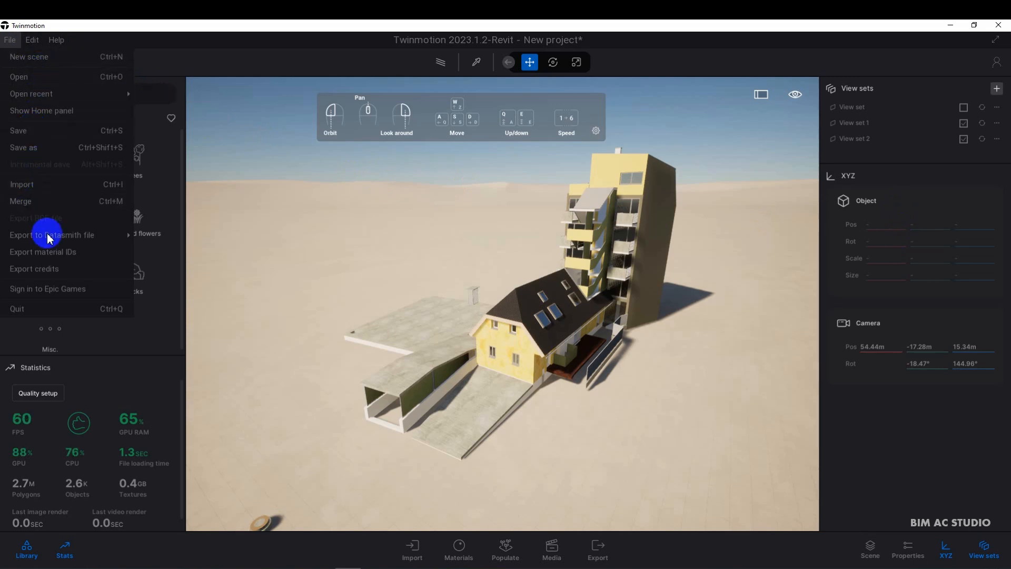
Check the graphic hardware support options in the preferences and set the interface scale to 125%
{"action": "mouse_move", "coordinate": [46, 233]}
{"action": "mouse_move", "coordinate": [32, 43]}
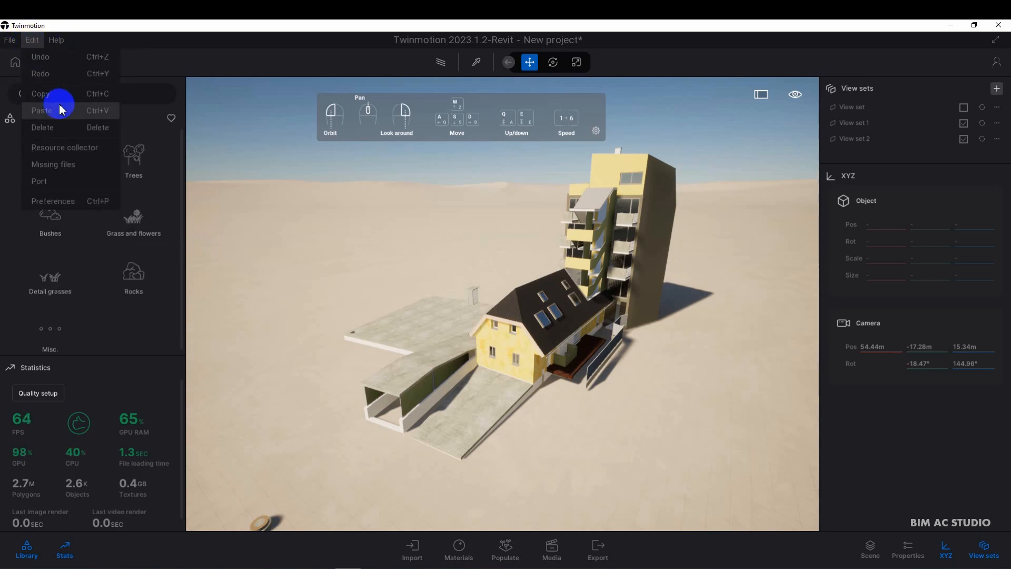
{"action": "left_click", "coordinate": [62, 202]}
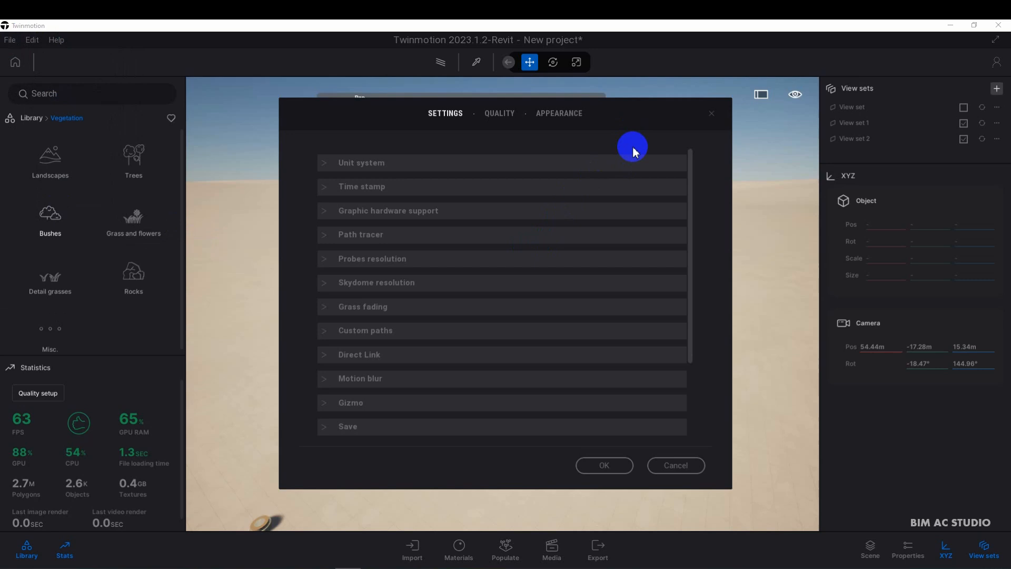
{"action": "left_click", "coordinate": [323, 211]}
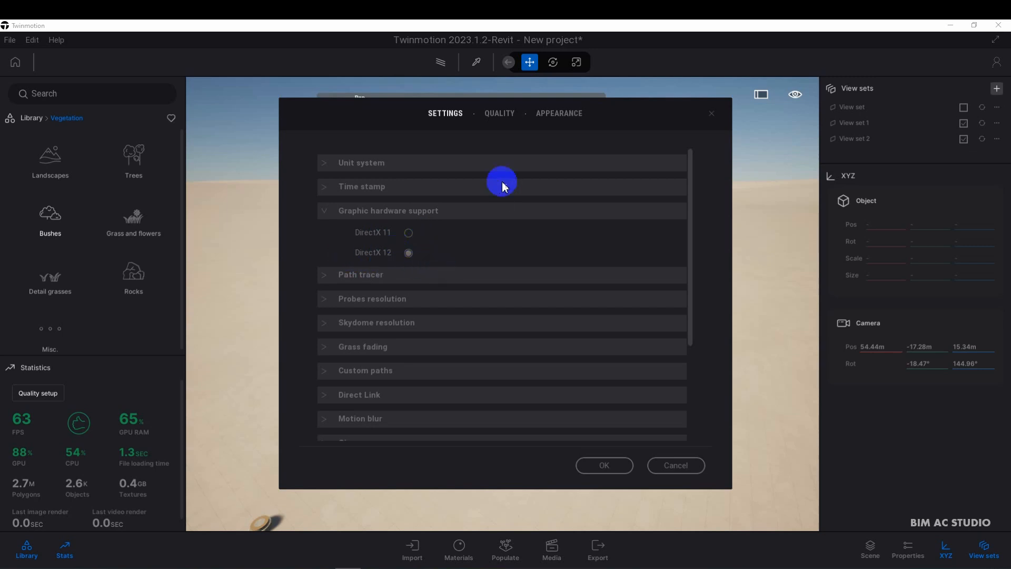
{"action": "left_click", "coordinate": [550, 121]}
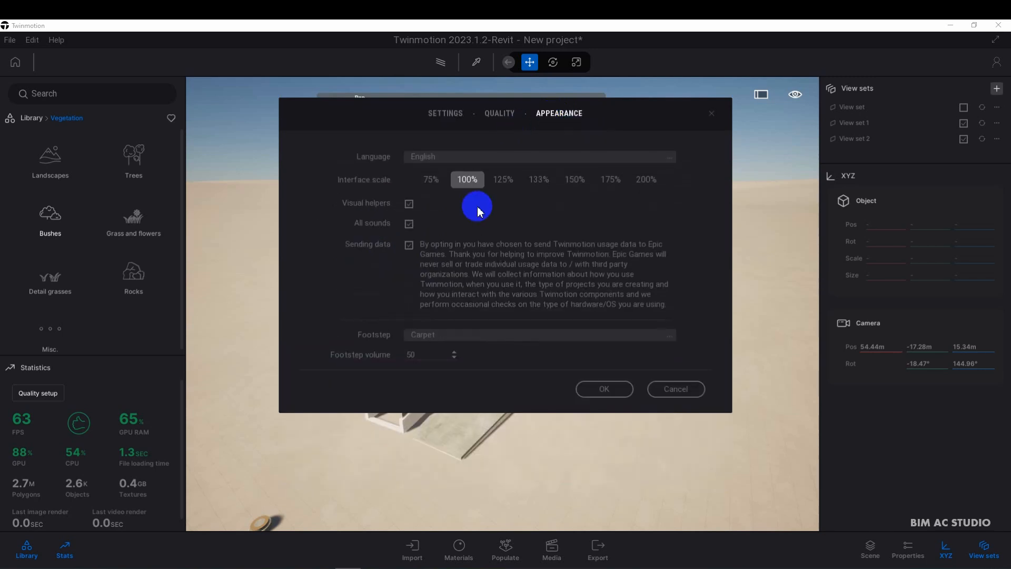
{"action": "left_click", "coordinate": [507, 181]}
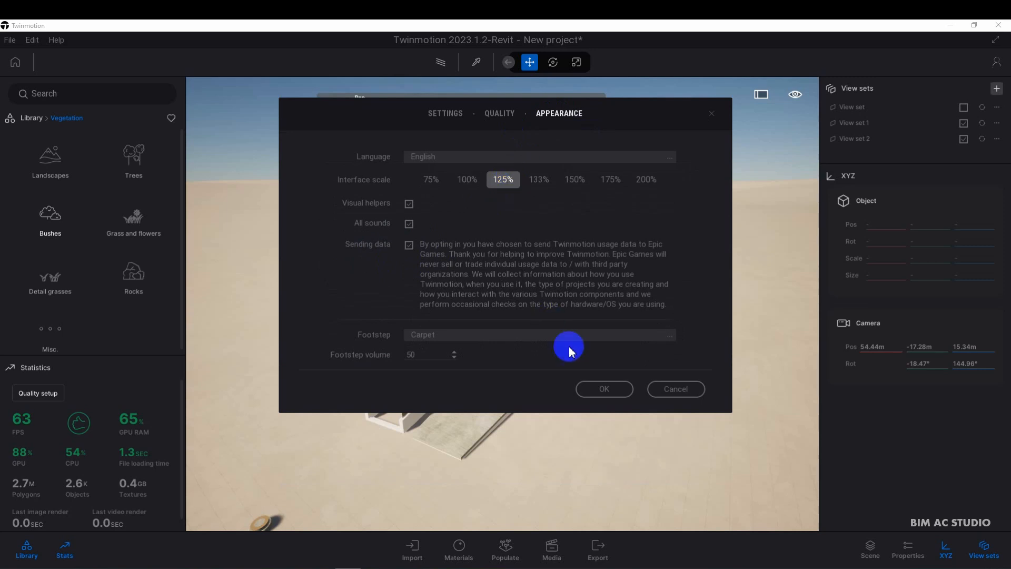
{"action": "left_click", "coordinate": [605, 388]}
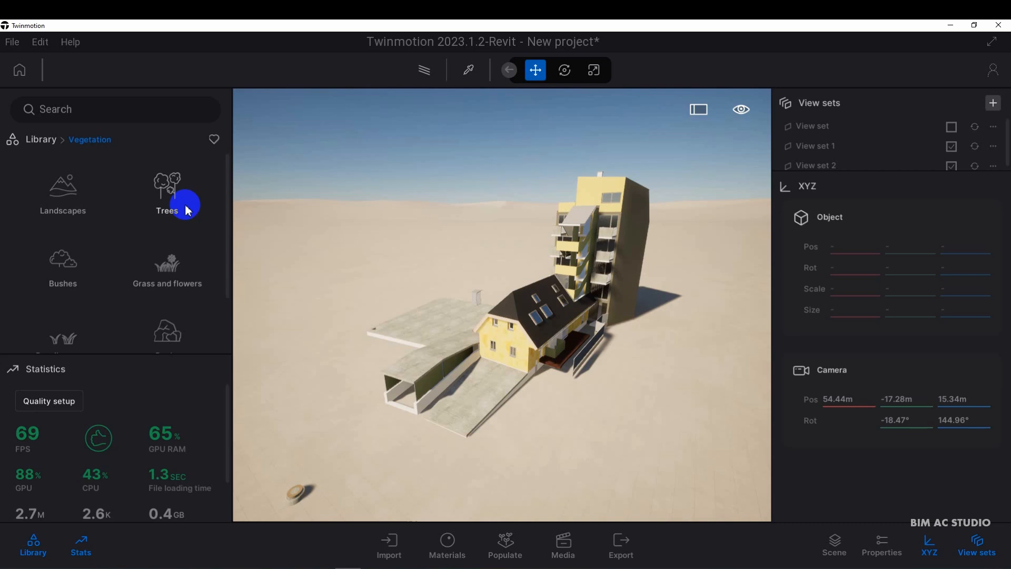
Set the interface scale back to 100% in the appearance preferences and apply it
{"action": "left_click", "coordinate": [36, 43]}
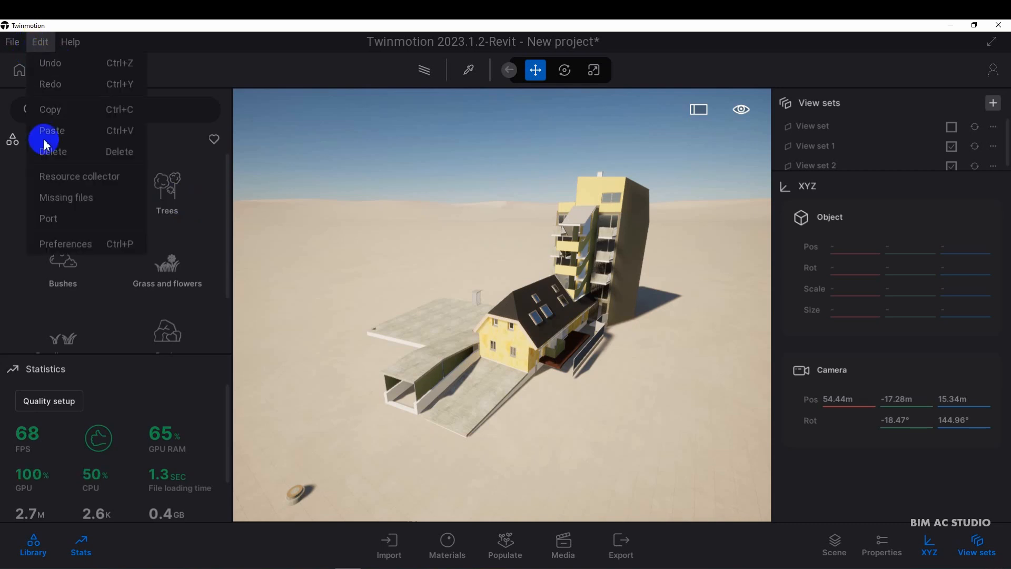
{"action": "left_click", "coordinate": [83, 244]}
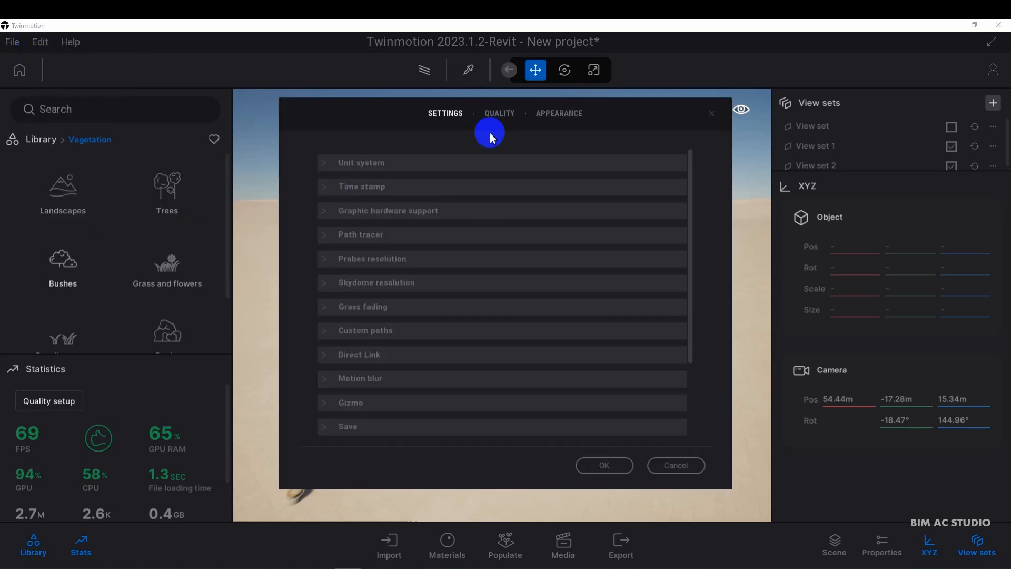
{"action": "left_click", "coordinate": [561, 114]}
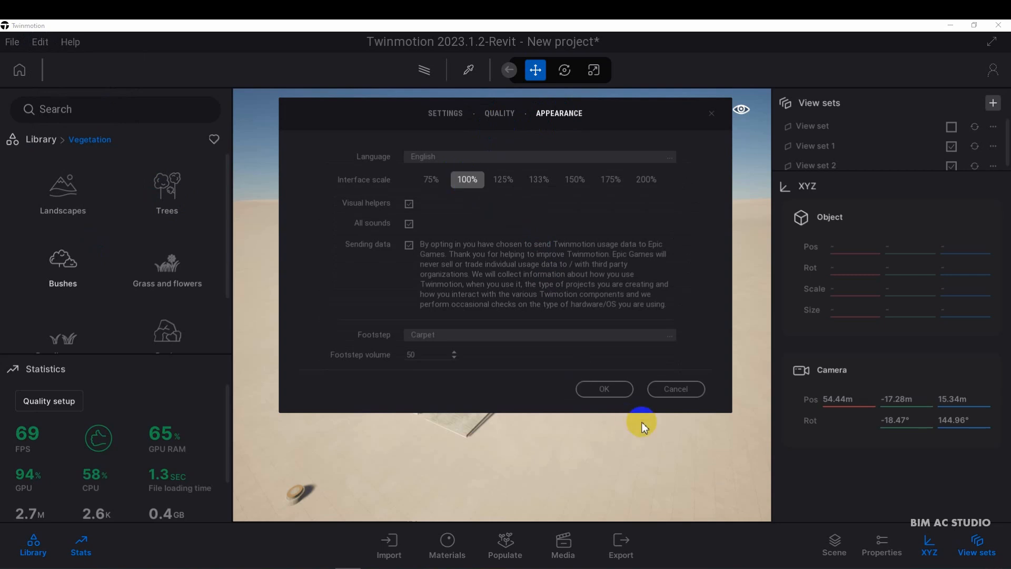
{"action": "left_click", "coordinate": [604, 389]}
Review the desktop rendering quality options in the preferences, including shadows, textures and viewport resolution scaling, and close them
{"action": "left_click", "coordinate": [30, 41]}
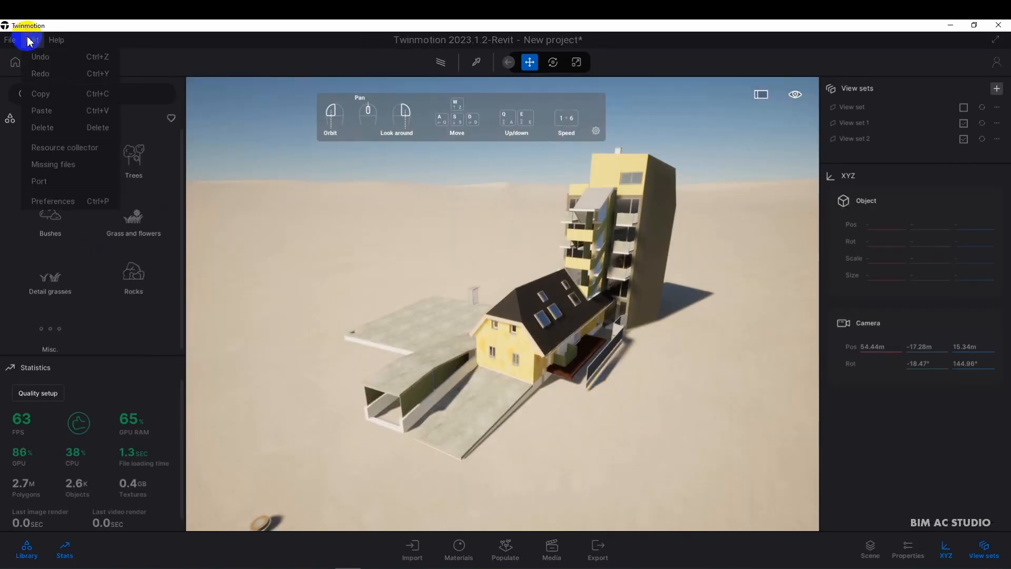
{"action": "left_click", "coordinate": [74, 201]}
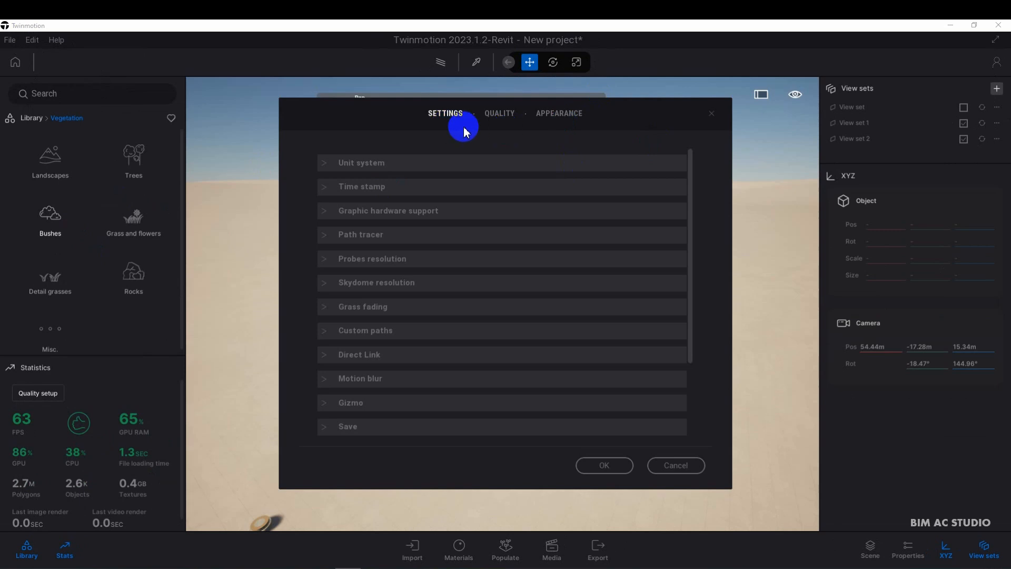
{"action": "left_click", "coordinate": [498, 114]}
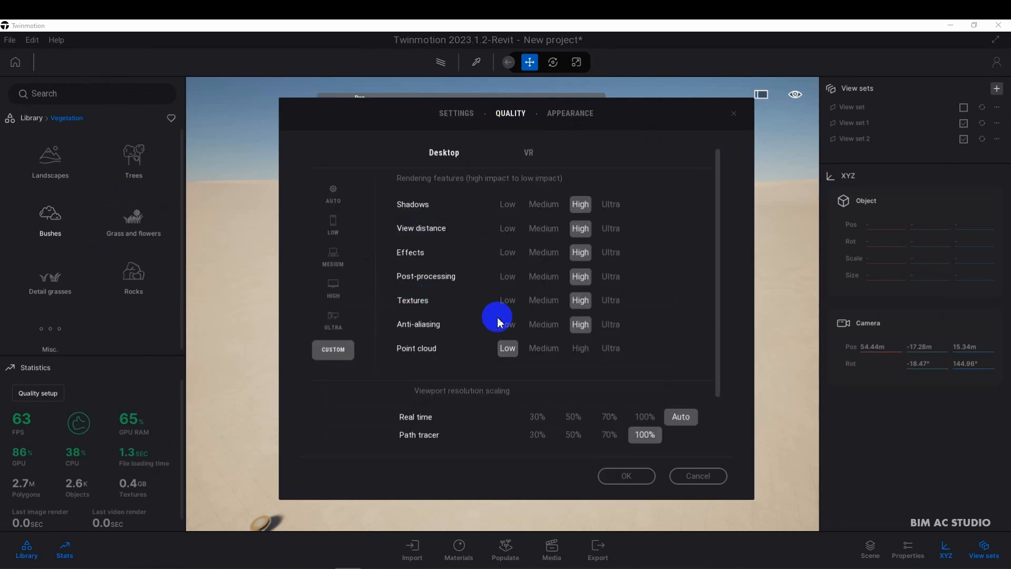
{"action": "left_click", "coordinate": [628, 477]}
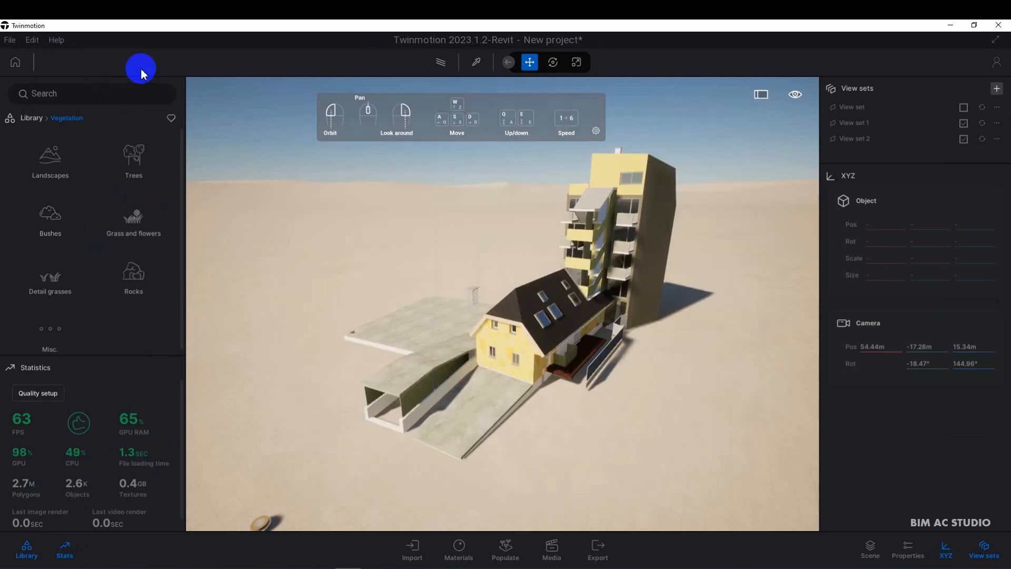
Open the Twinmotion website from the help resources, view it at full window size, and return to the scene
{"action": "left_click", "coordinate": [56, 40]}
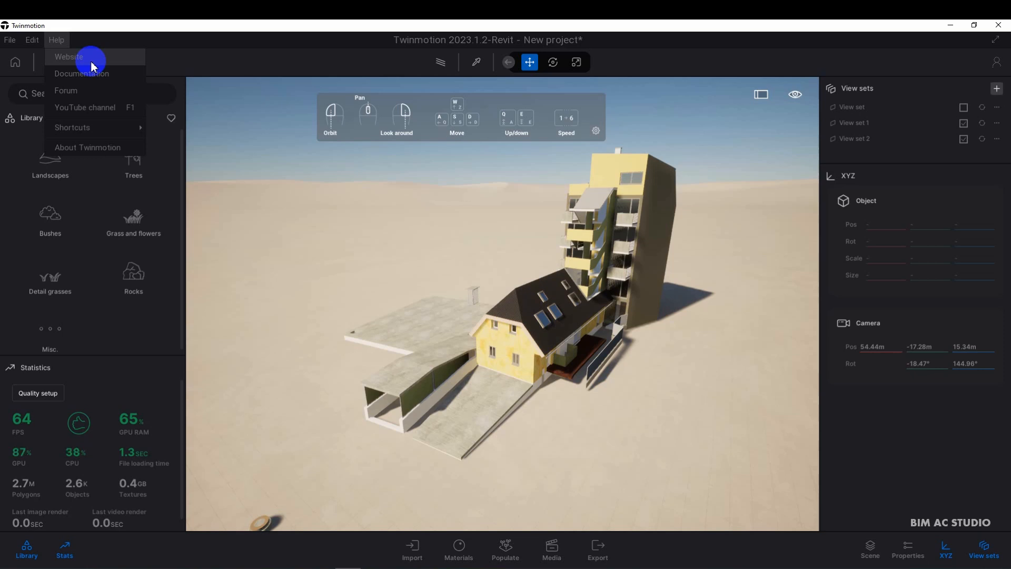
{"action": "left_click", "coordinate": [91, 59]}
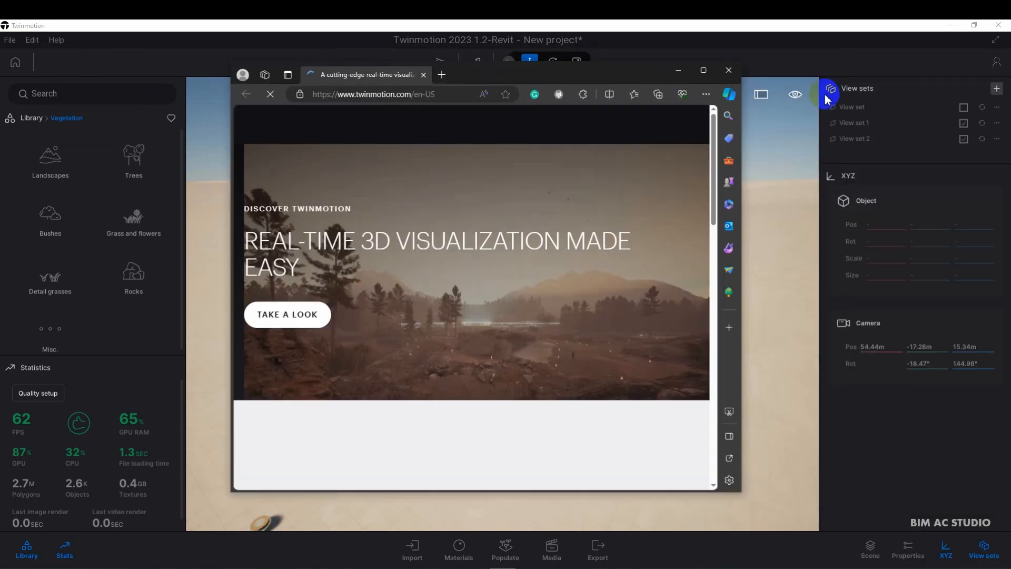
{"action": "left_click", "coordinate": [703, 70]}
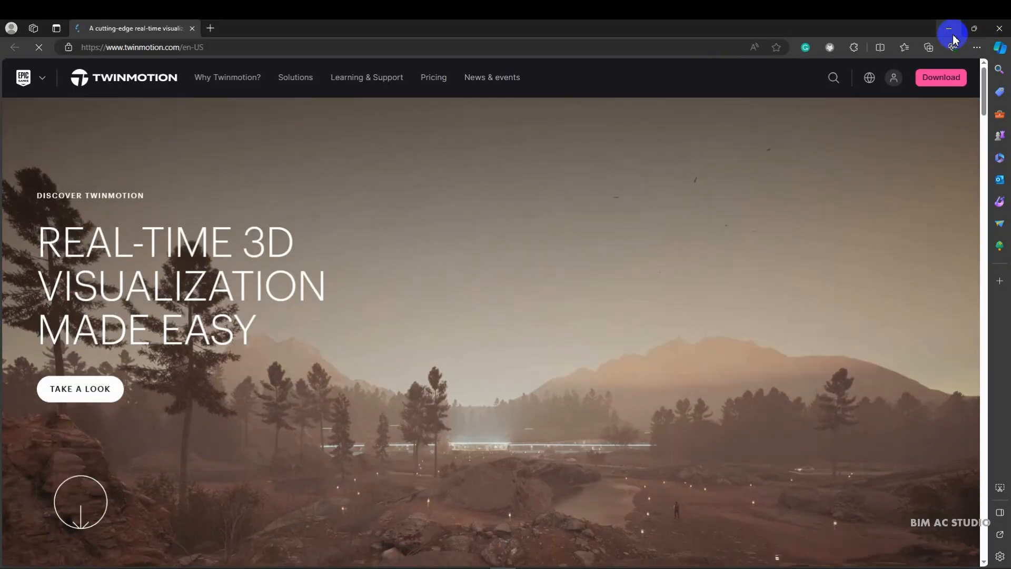
{"action": "left_click", "coordinate": [954, 36]}
View the English shortcut reference sheet at full window size and return to the scene
{"action": "left_click", "coordinate": [58, 39]}
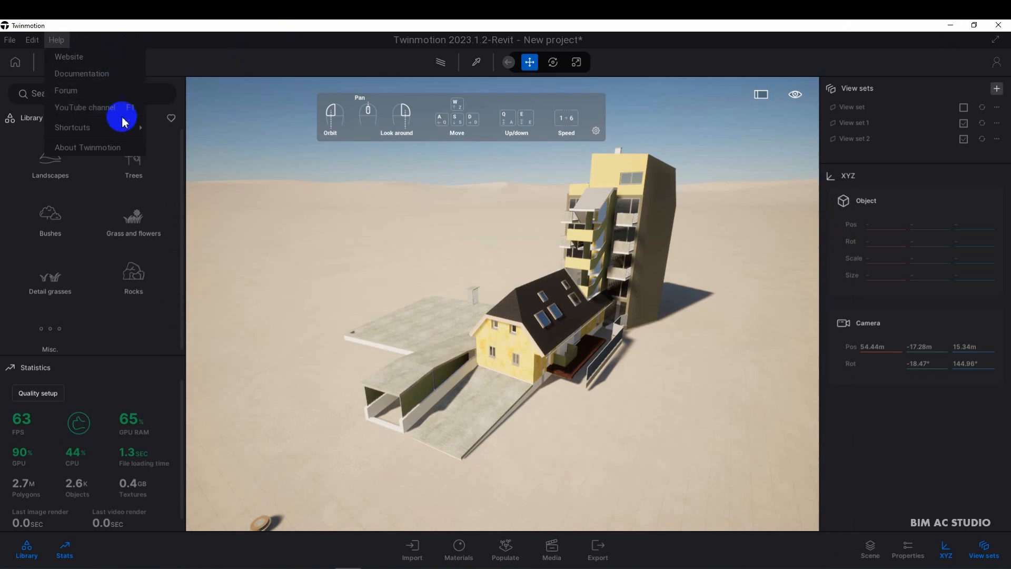
{"action": "mouse_move", "coordinate": [121, 131]}
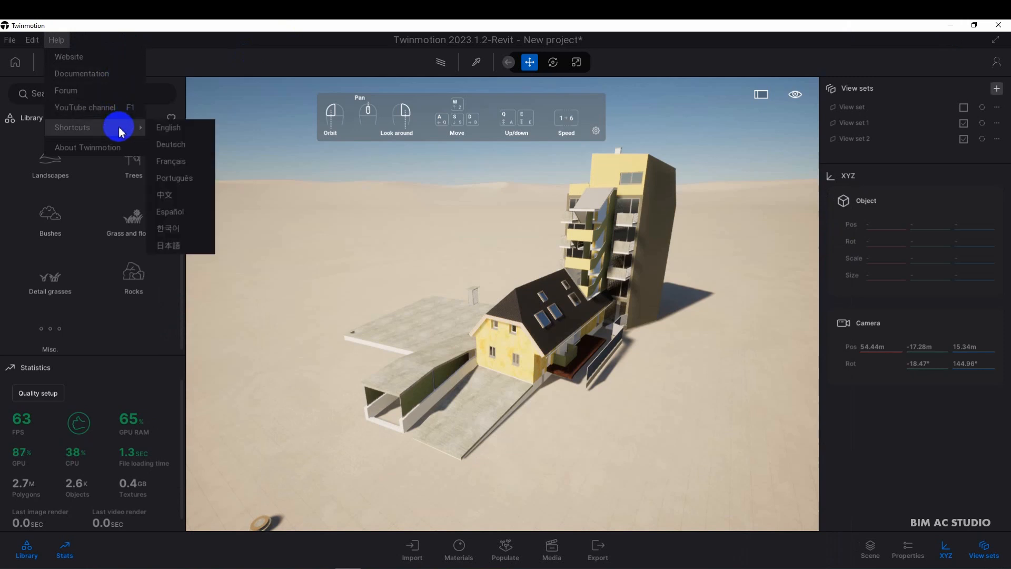
{"action": "left_click", "coordinate": [168, 131]}
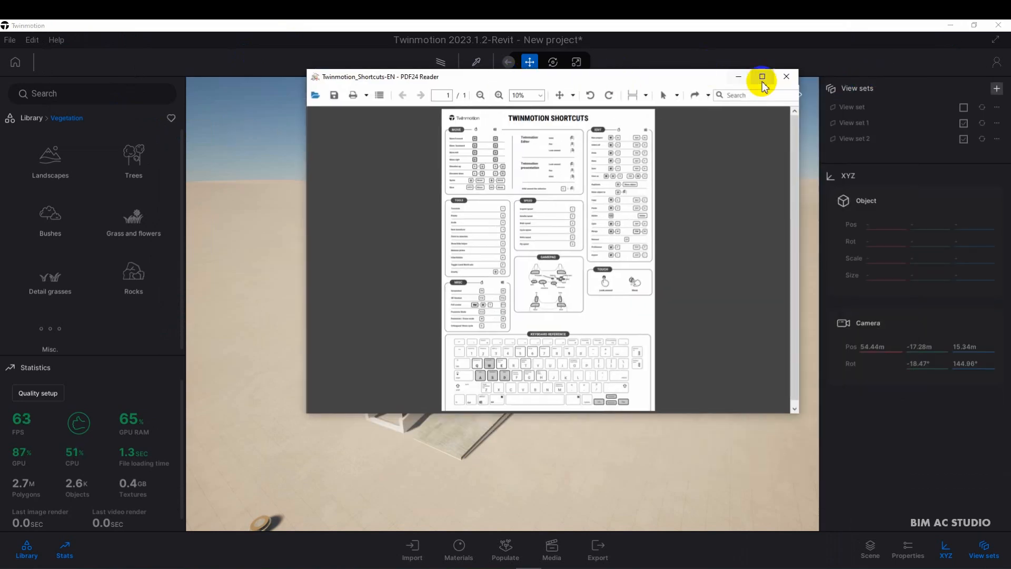
{"action": "left_click", "coordinate": [762, 78]}
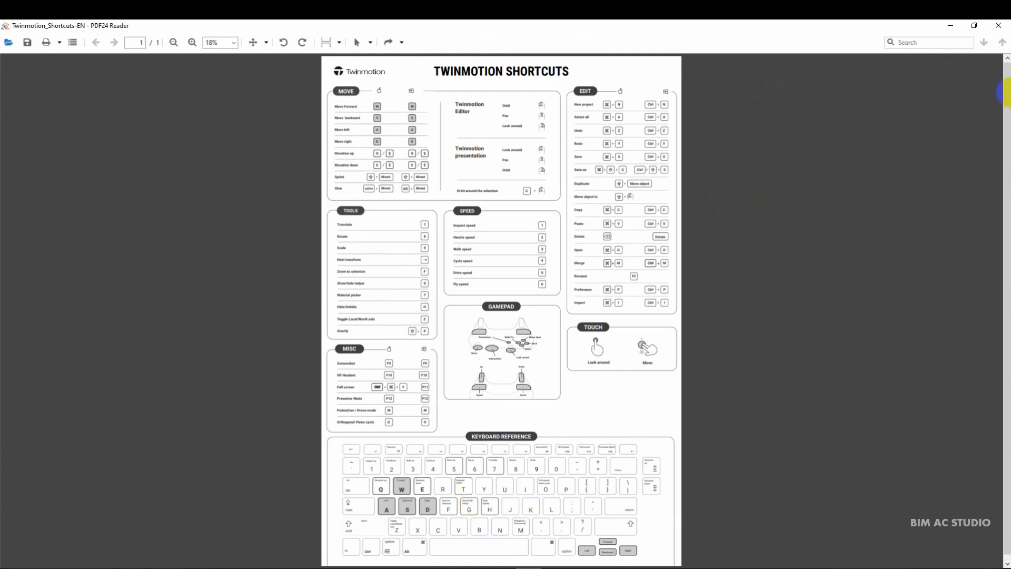
{"action": "left_click", "coordinate": [950, 26]}
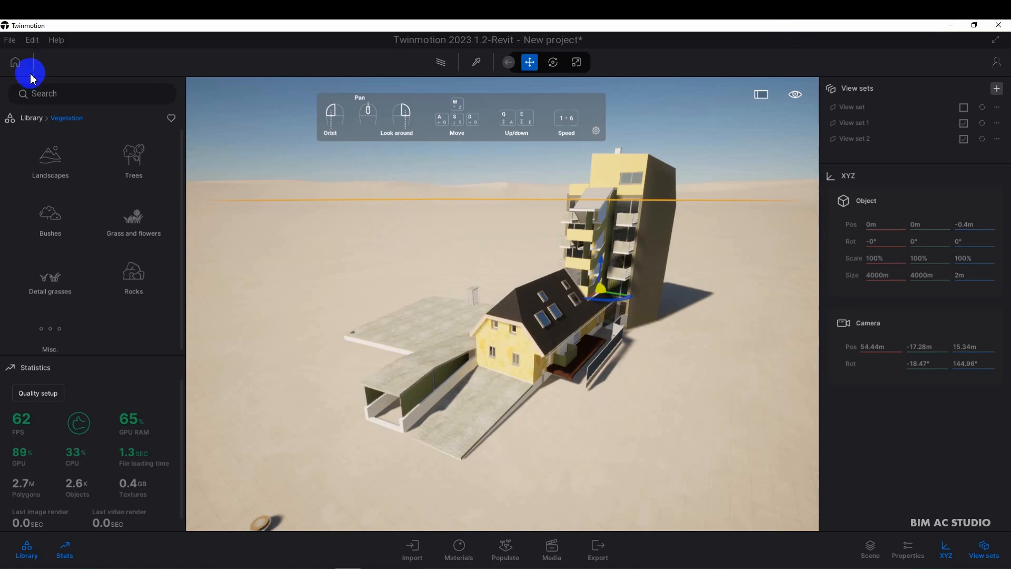
Look over the Home panel, close it, and clear the selection in the scene
{"action": "left_click", "coordinate": [15, 63]}
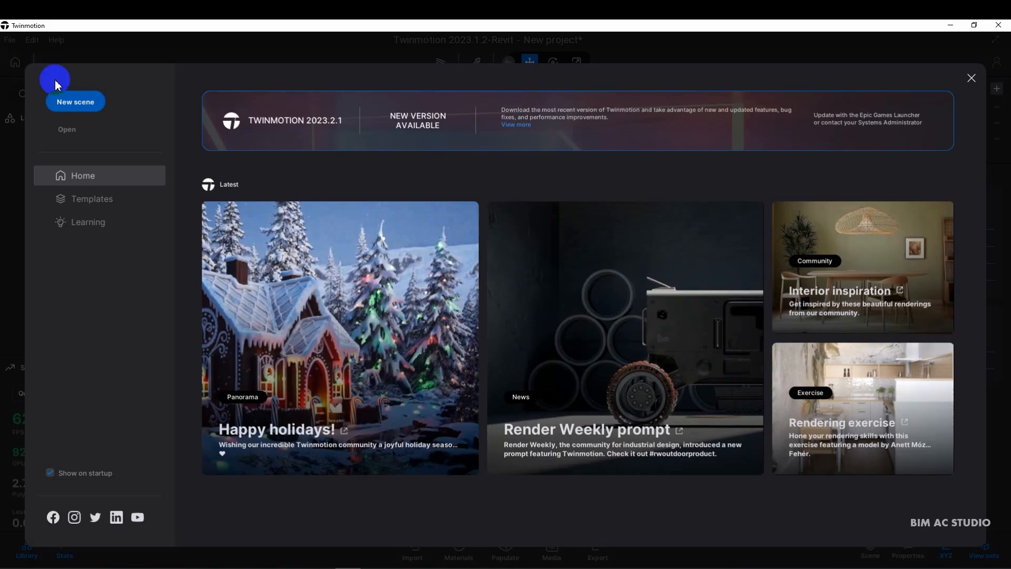
{"action": "left_click", "coordinate": [98, 106]}
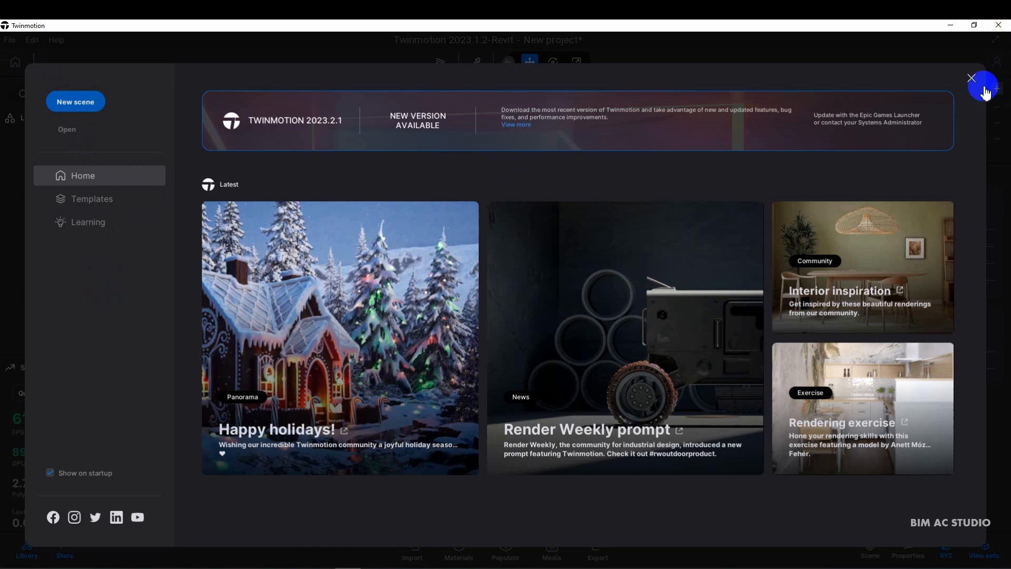
{"action": "left_click", "coordinate": [971, 79]}
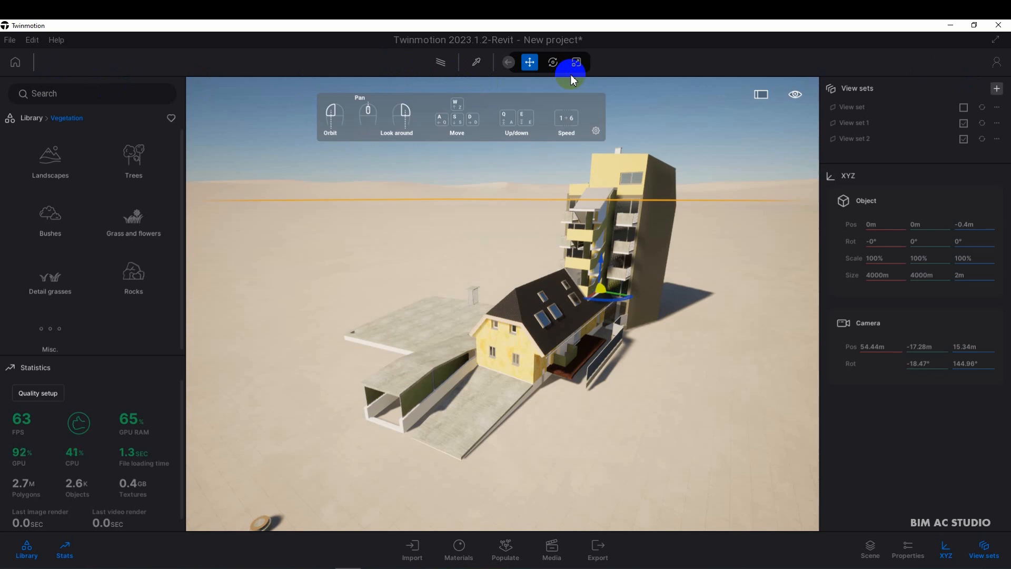
{"action": "left_click", "coordinate": [673, 106]}
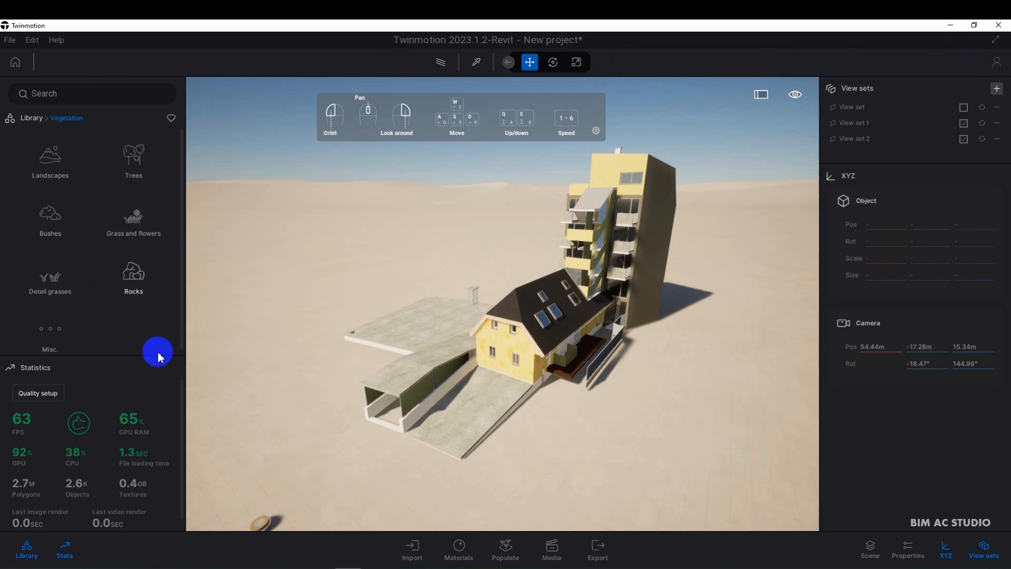
Hide the statistics and toggle the library's visibility off and on again
{"action": "left_click", "coordinate": [53, 545]}
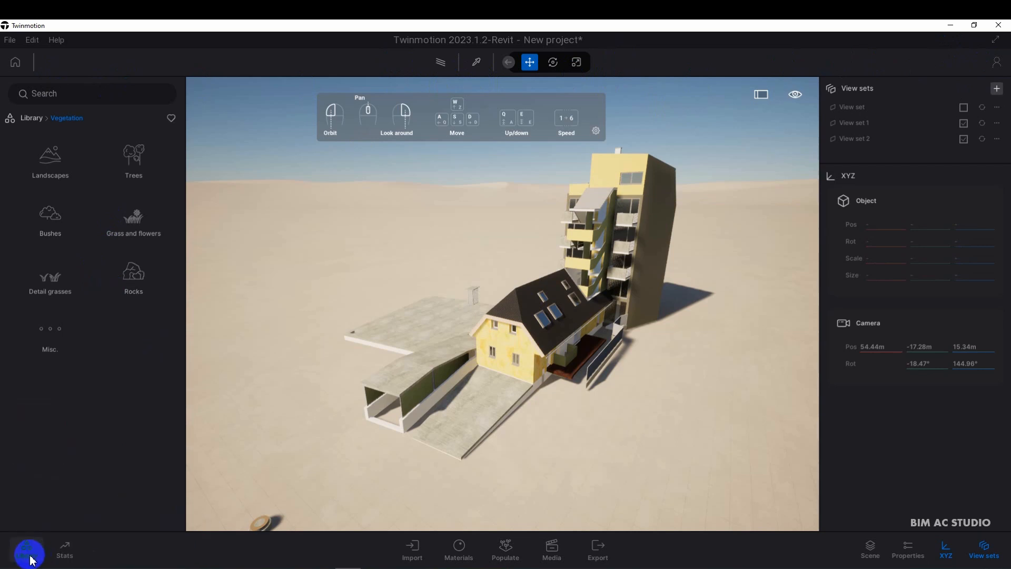
{"action": "left_click", "coordinate": [32, 560]}
{"action": "left_click", "coordinate": [32, 560]}
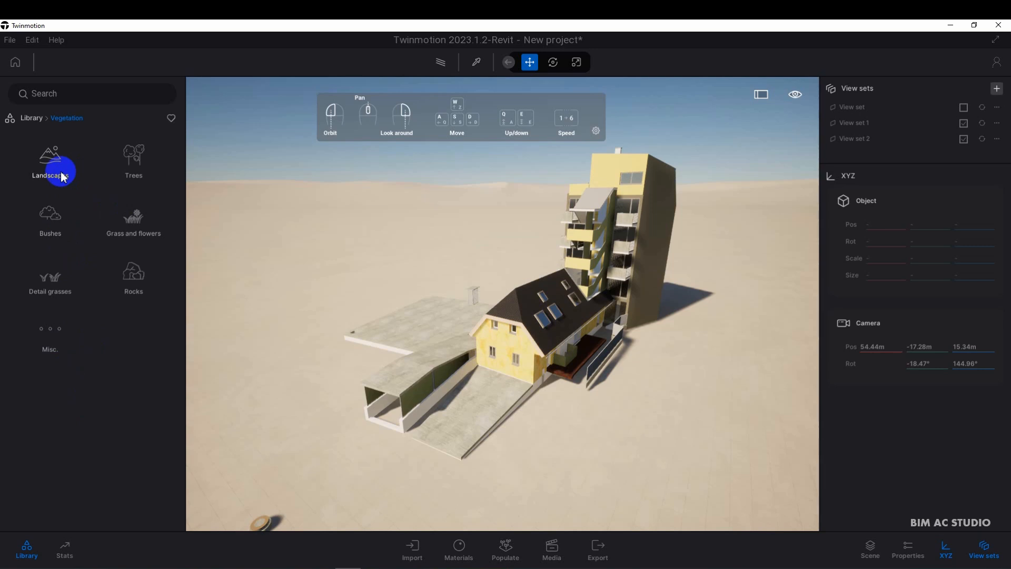
Place a Japanese cedar from the tree library on the sand beside the yellow house, and return to the Vegetation category
{"action": "left_click", "coordinate": [133, 164]}
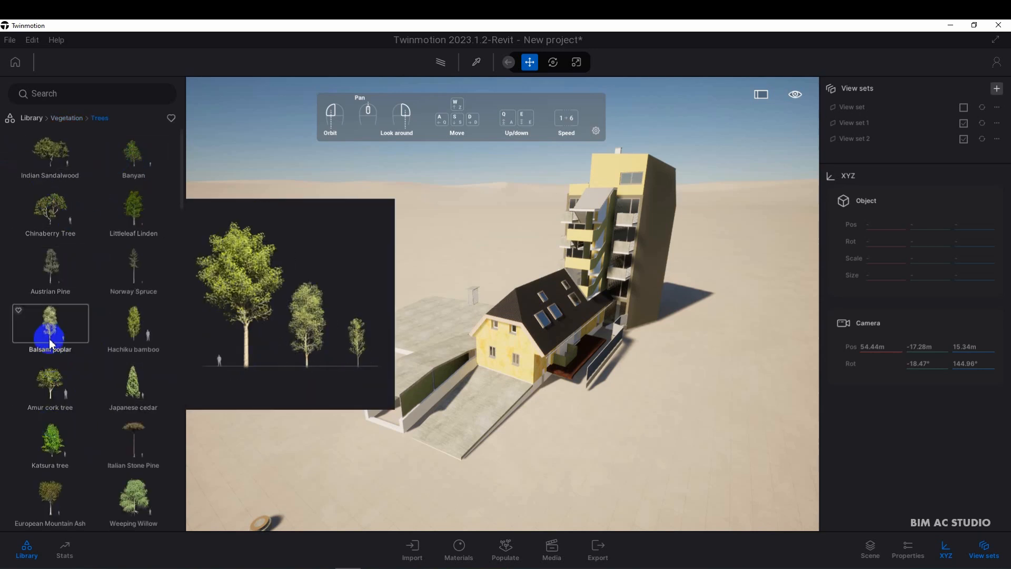
{"action": "mouse_move", "coordinate": [141, 396]}
{"action": "left_click_drag", "start_coordinate": [140, 396], "coordinate": [593, 451]}
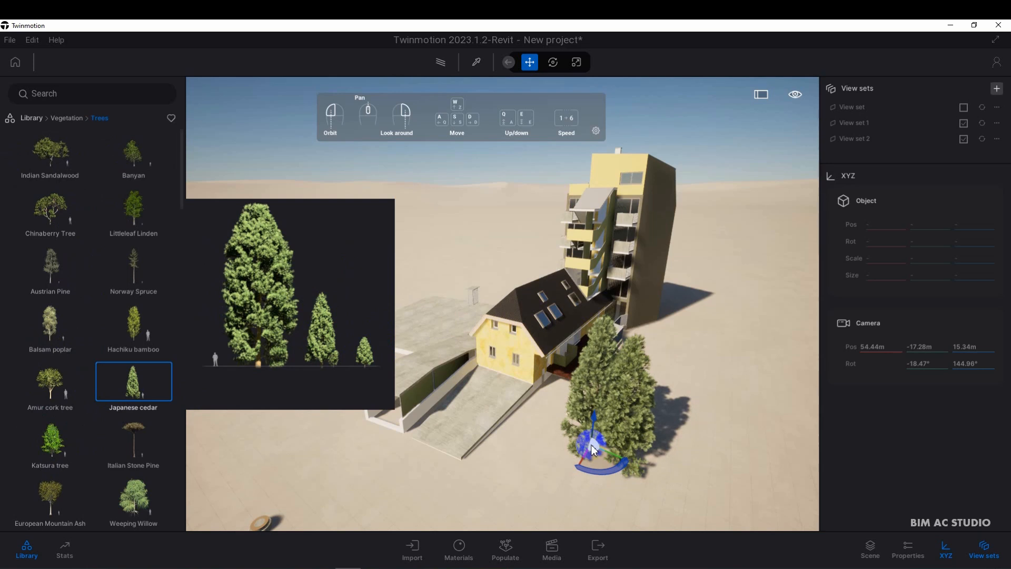
{"action": "key", "text": "Escape"}
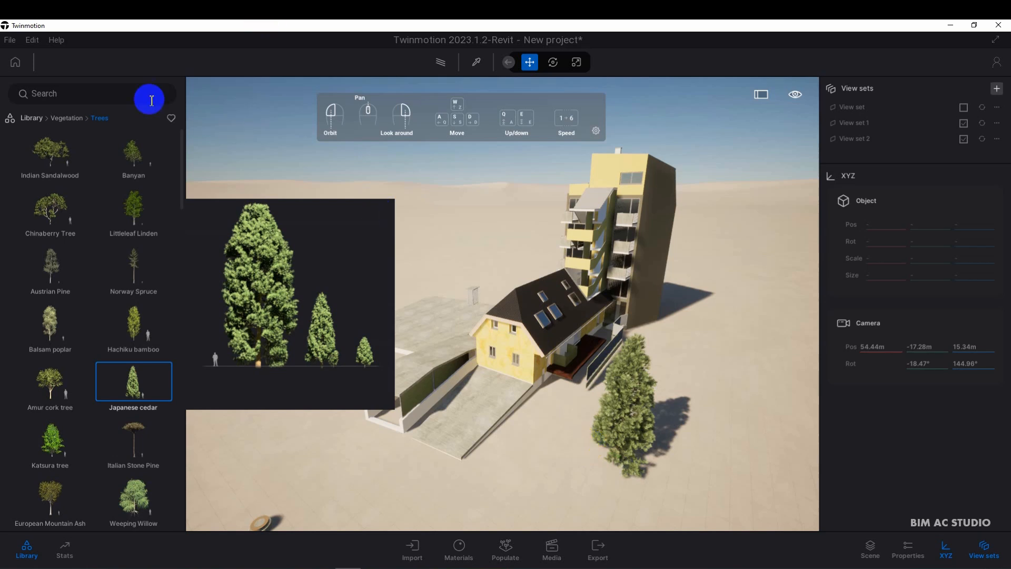
{"action": "left_click", "coordinate": [58, 119]}
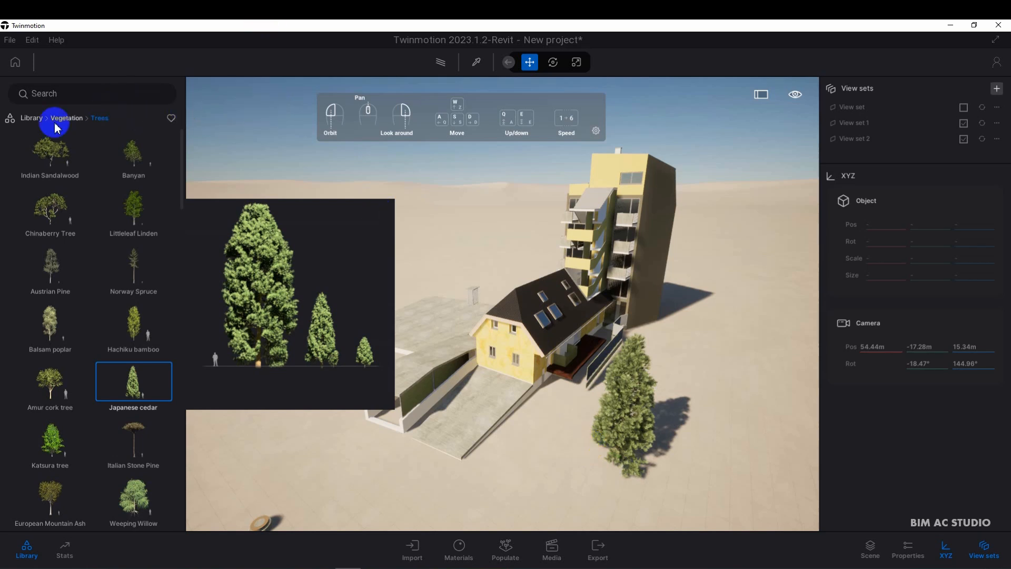
{"action": "left_click", "coordinate": [840, 432]}
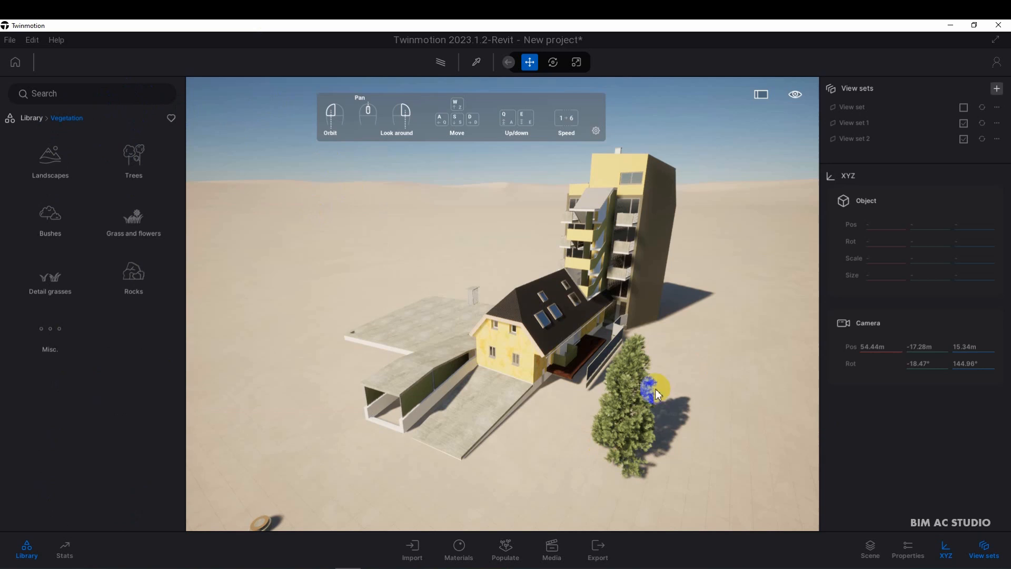
Show the statistics again and open the list of imported models
{"action": "left_click", "coordinate": [66, 550]}
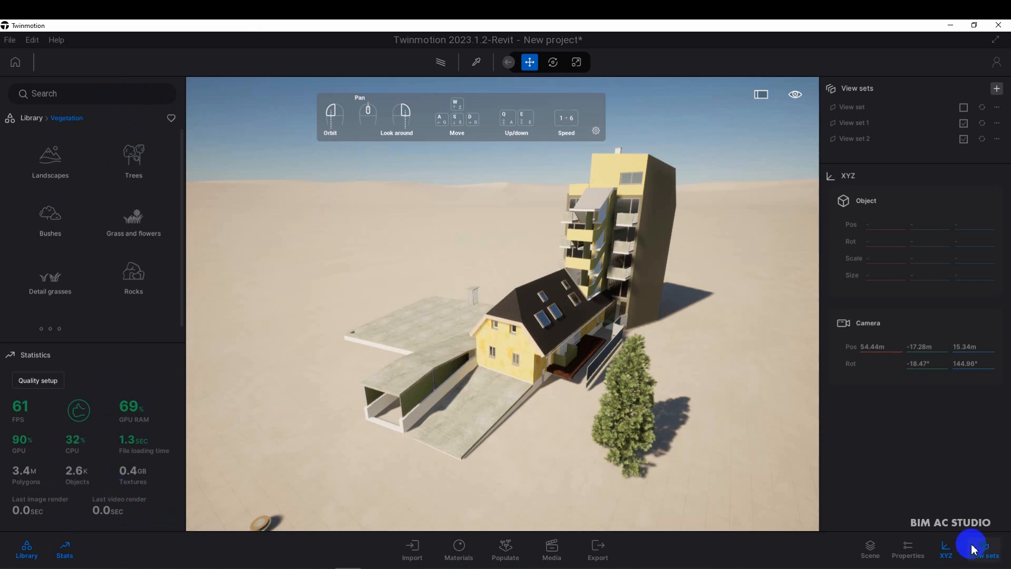
{"action": "left_click", "coordinate": [413, 553]}
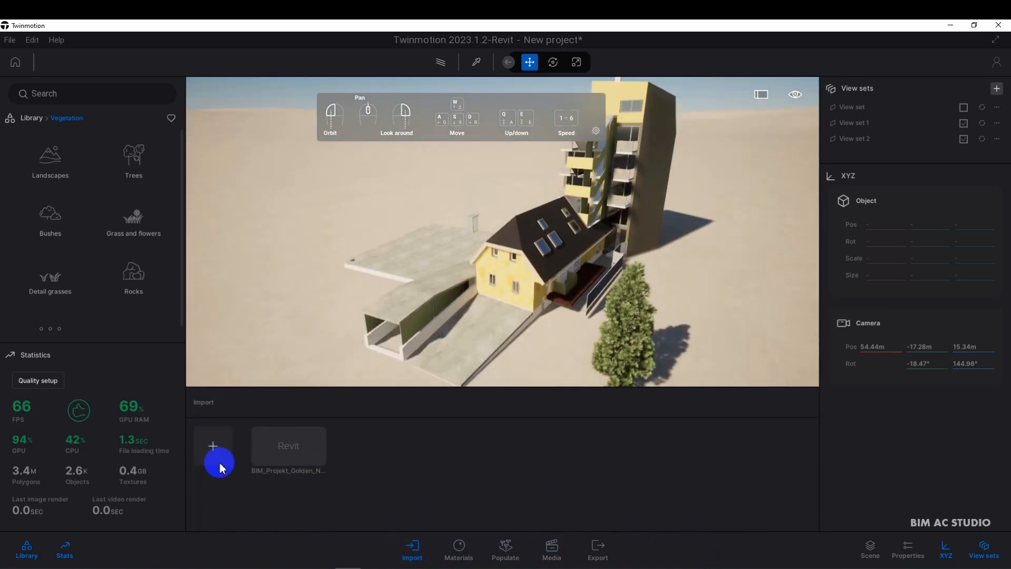
View the options for importing a new model and close the dialog without importing anything
{"action": "left_click", "coordinate": [213, 447]}
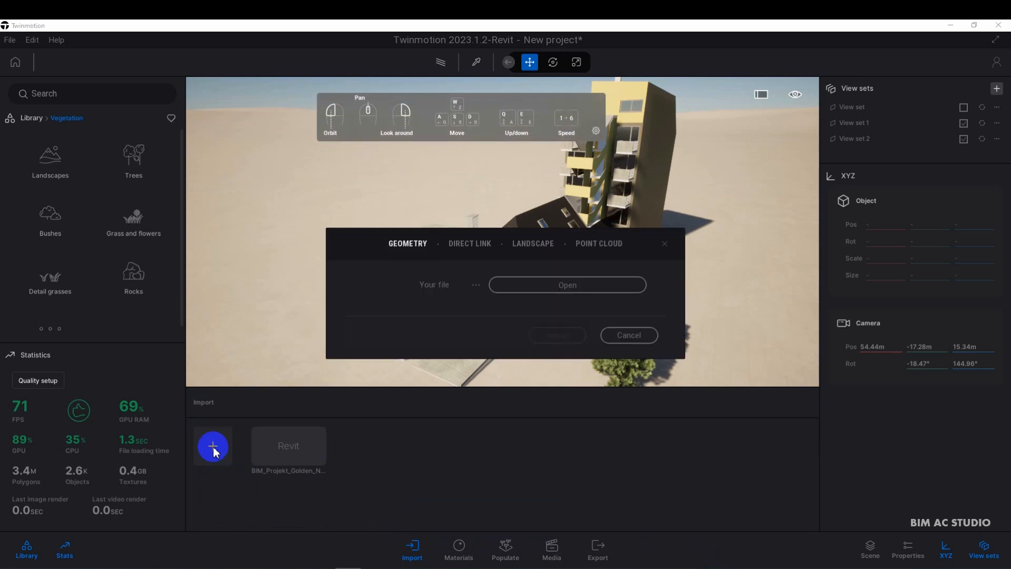
{"action": "left_click", "coordinate": [665, 244]}
Open the list of the project's materials and browse through the wood, metal and other entries
{"action": "left_click", "coordinate": [461, 550]}
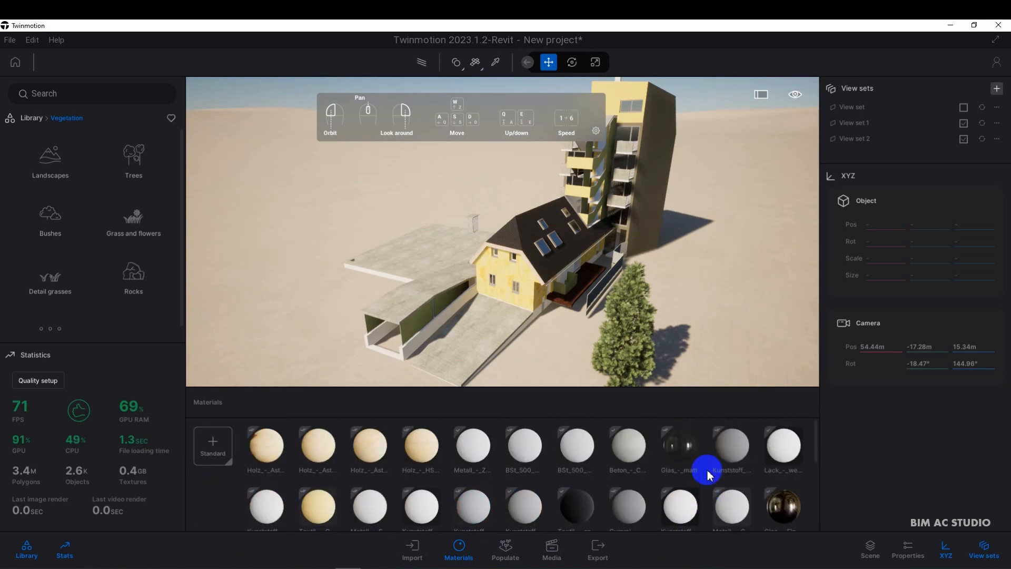
{"action": "scroll", "coordinate": [681, 476], "scroll_direction": "down", "scroll_amount": 6}
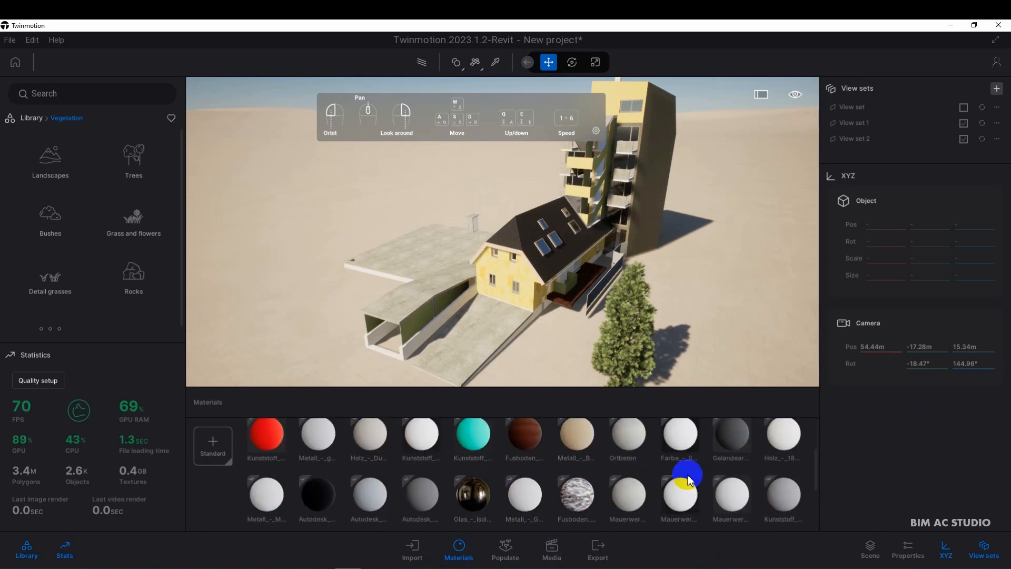
{"action": "scroll", "coordinate": [685, 482], "scroll_direction": "down", "scroll_amount": 3}
{"action": "scroll", "coordinate": [682, 489], "scroll_direction": "up", "scroll_amount": 1}
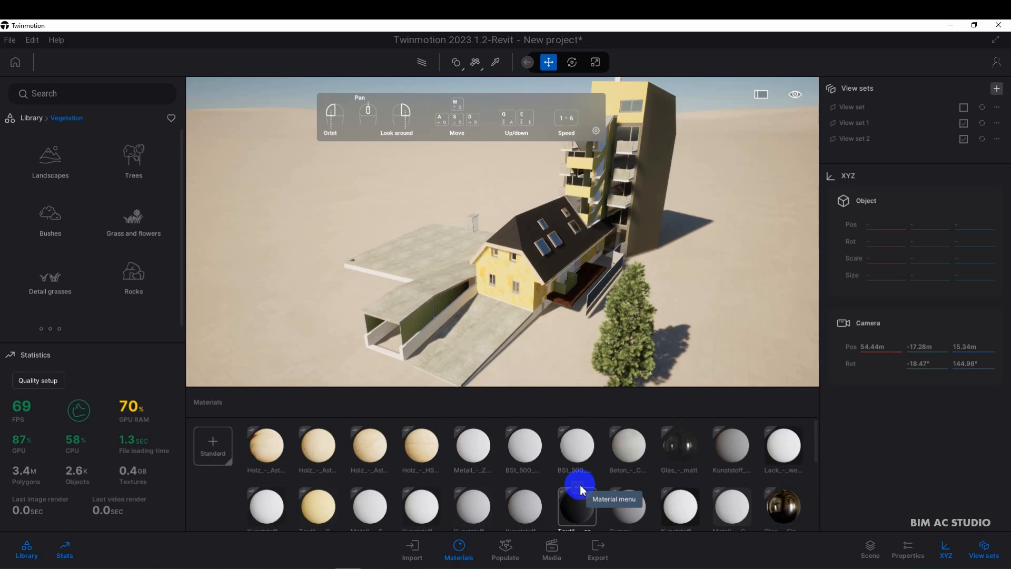
{"action": "left_click", "coordinate": [433, 429]}
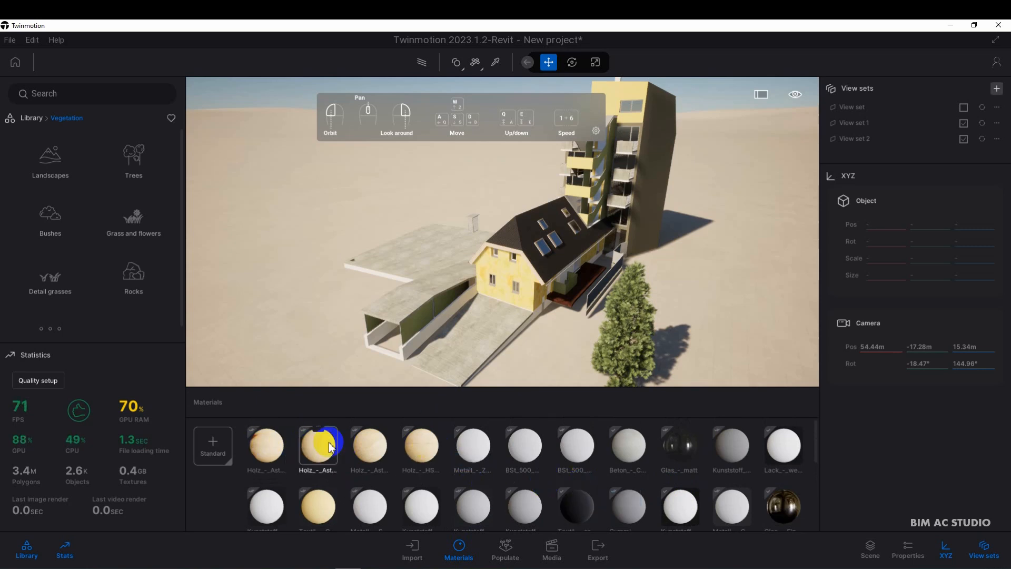
{"action": "left_click", "coordinate": [480, 447]}
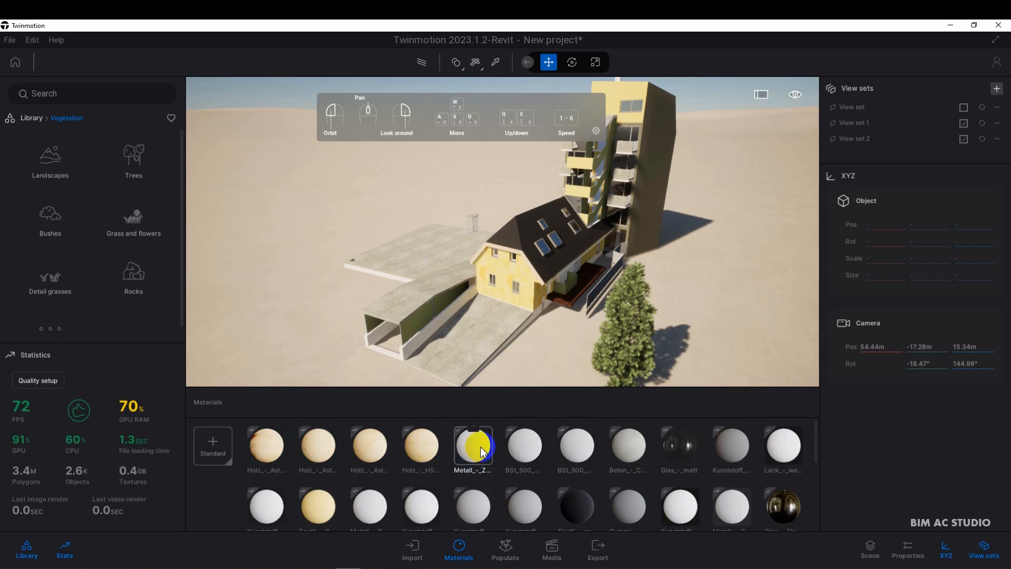
{"action": "left_click", "coordinate": [432, 452]}
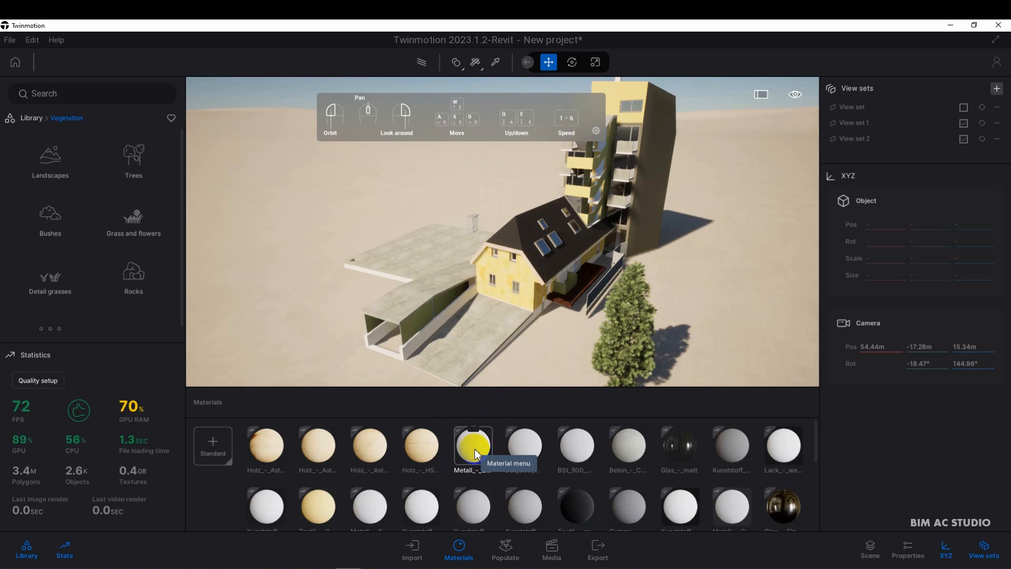
Show the Populate tools and look through the Paths and Urban categories before returning to Foliage
{"action": "left_click", "coordinate": [504, 553]}
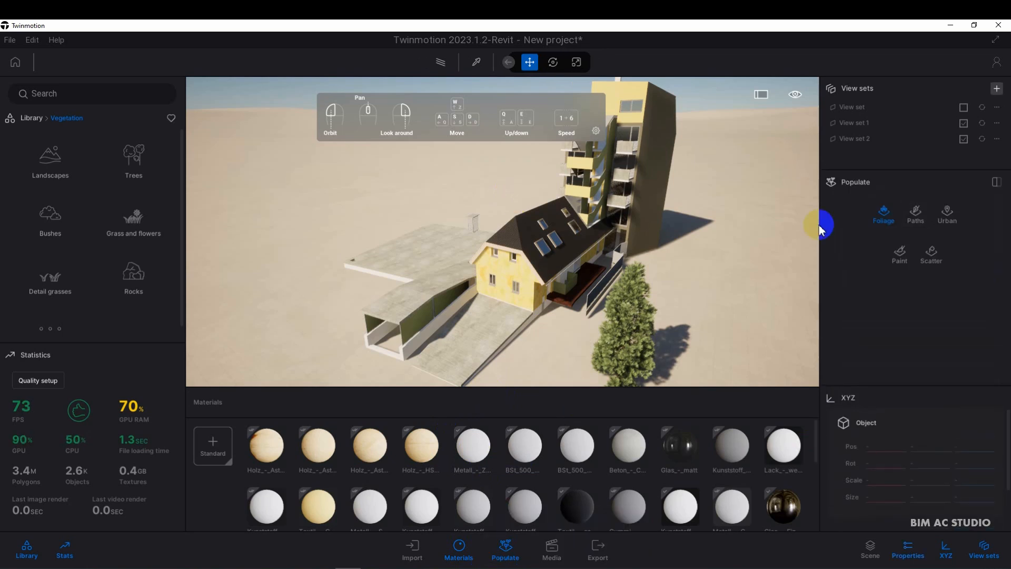
{"action": "left_click", "coordinate": [919, 224]}
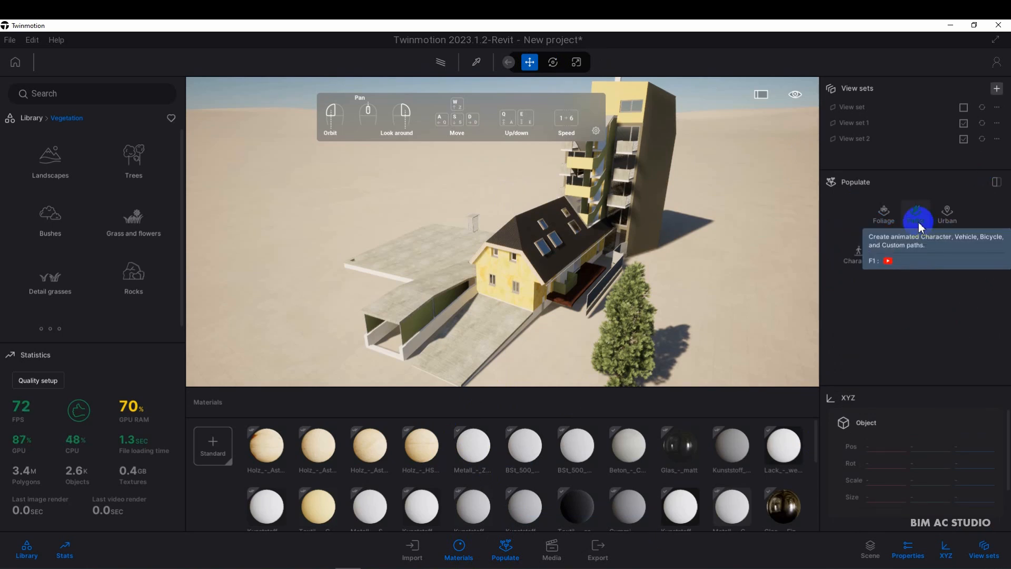
{"action": "left_click", "coordinate": [948, 215]}
{"action": "left_click", "coordinate": [878, 217]}
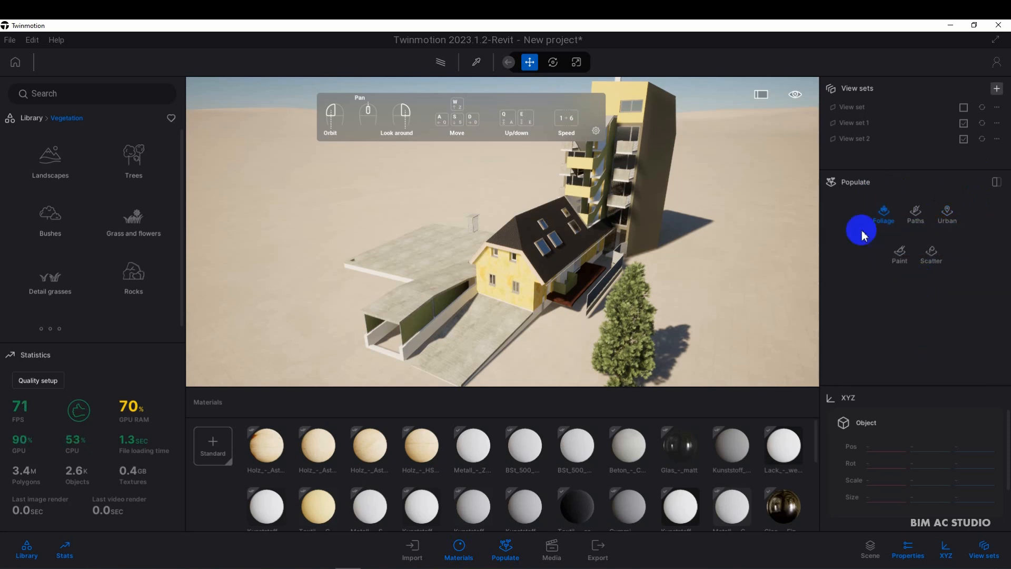
Create two media images, one from the current view and one from an orbited view facing the building's long side
{"action": "left_click", "coordinate": [553, 557]}
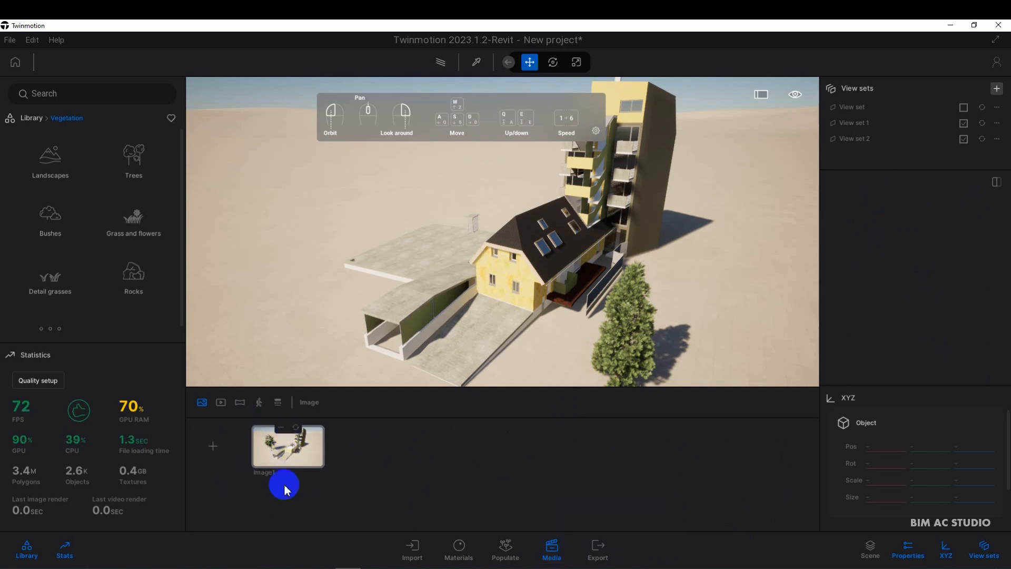
{"action": "left_click", "coordinate": [205, 404]}
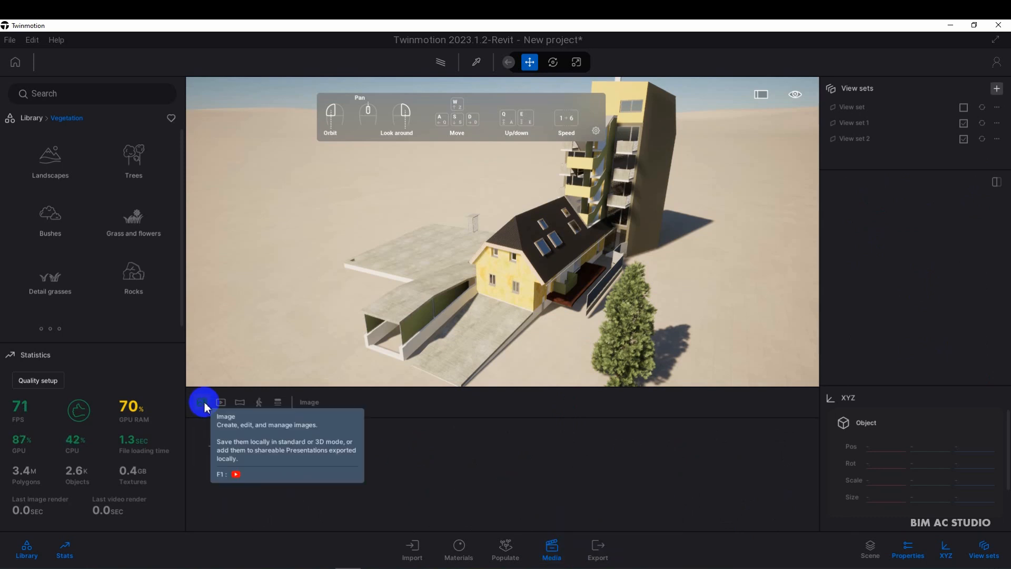
{"action": "left_click", "coordinate": [209, 447]}
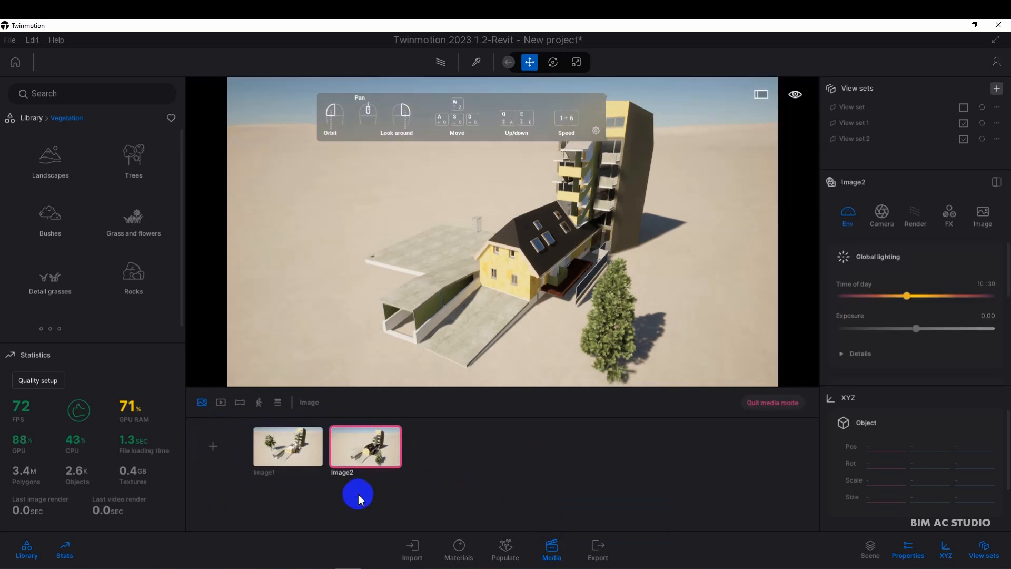
{"action": "left_click_drag", "start_coordinate": [674, 246], "coordinate": [670, 243]}
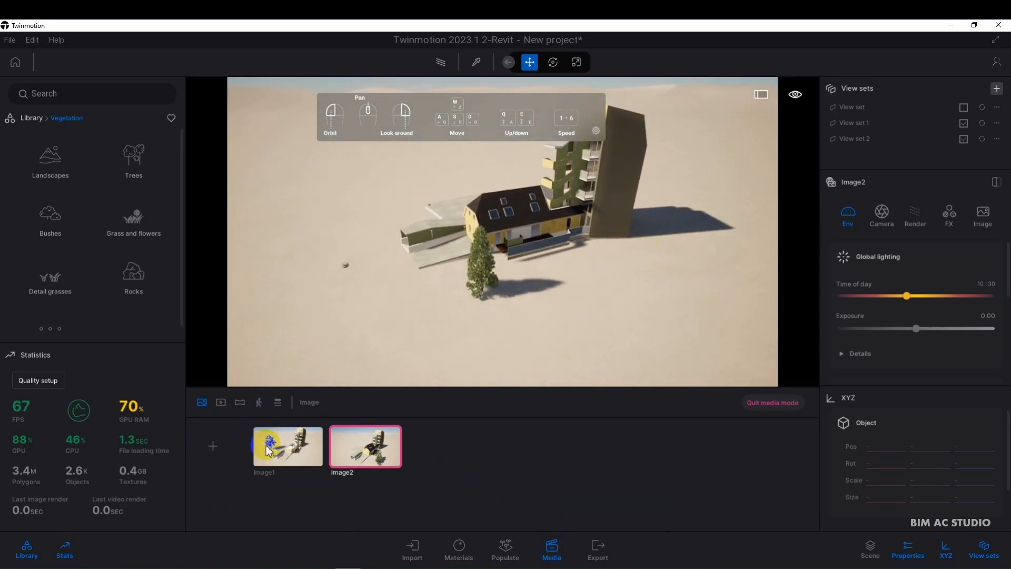
{"action": "left_click", "coordinate": [214, 443]}
Look at the Video media category, return to the images, and activate Image1
{"action": "left_click", "coordinate": [220, 402]}
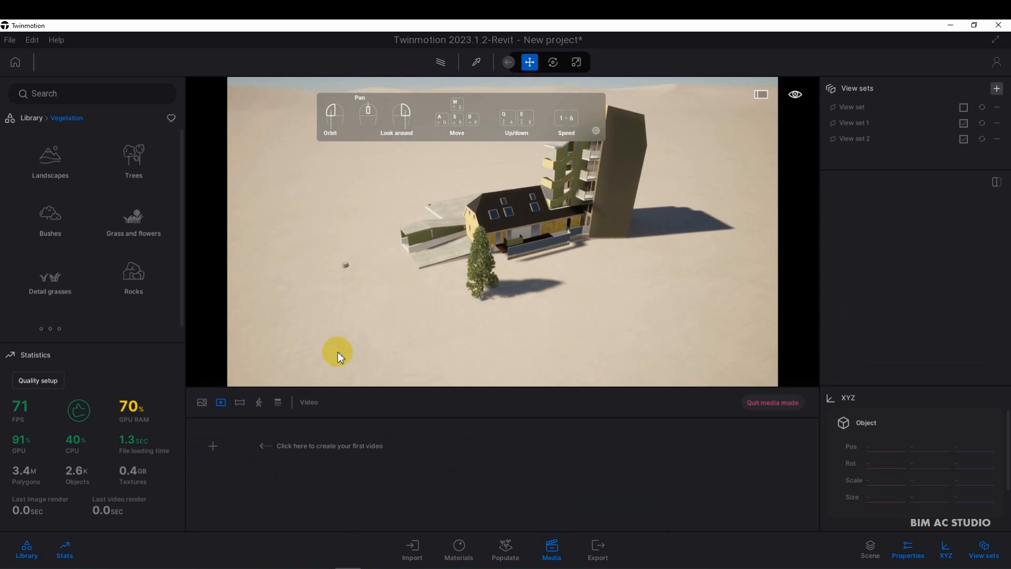
{"action": "left_click_drag", "start_coordinate": [420, 278], "coordinate": [383, 231]}
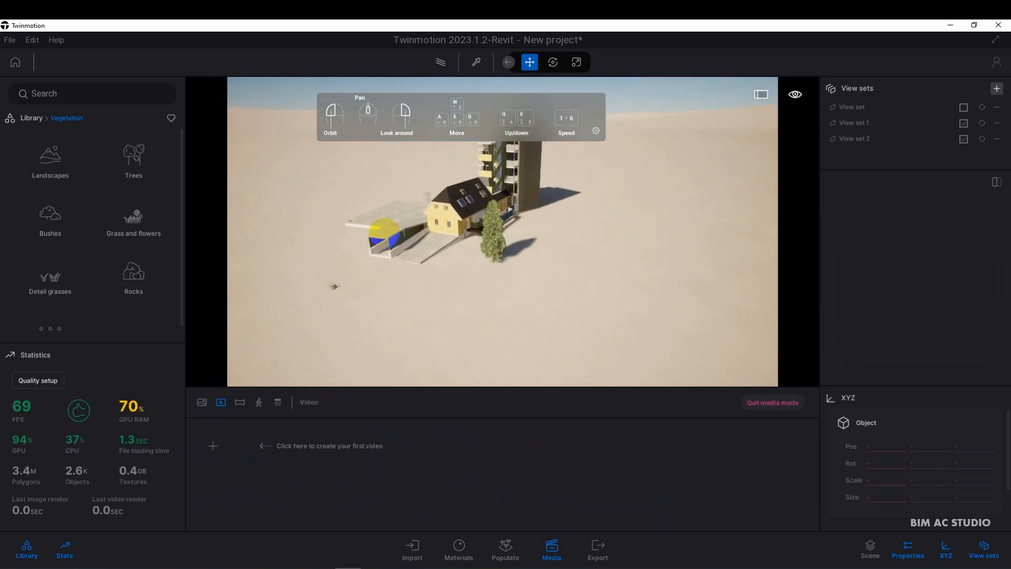
{"action": "left_click", "coordinate": [202, 402]}
{"action": "left_click", "coordinate": [287, 445]}
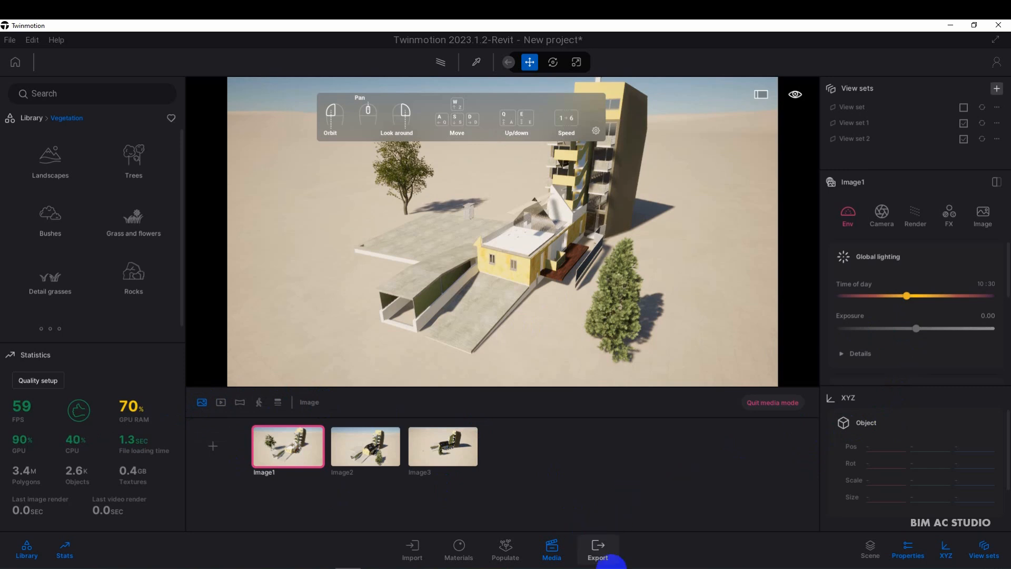
Look at the local export options for the media, and close the media and export areas
{"action": "left_click", "coordinate": [597, 556]}
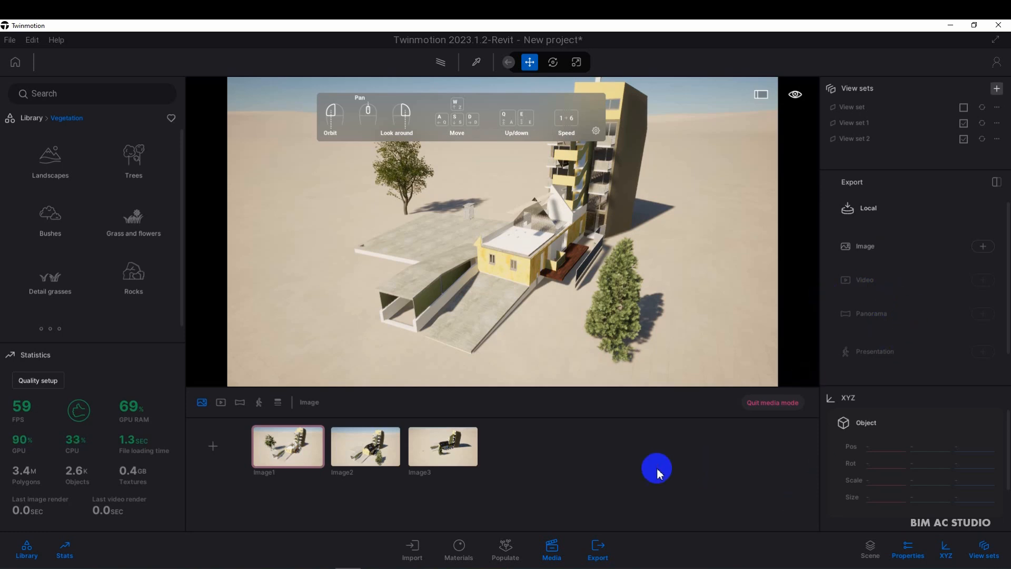
{"action": "left_click", "coordinate": [871, 551]}
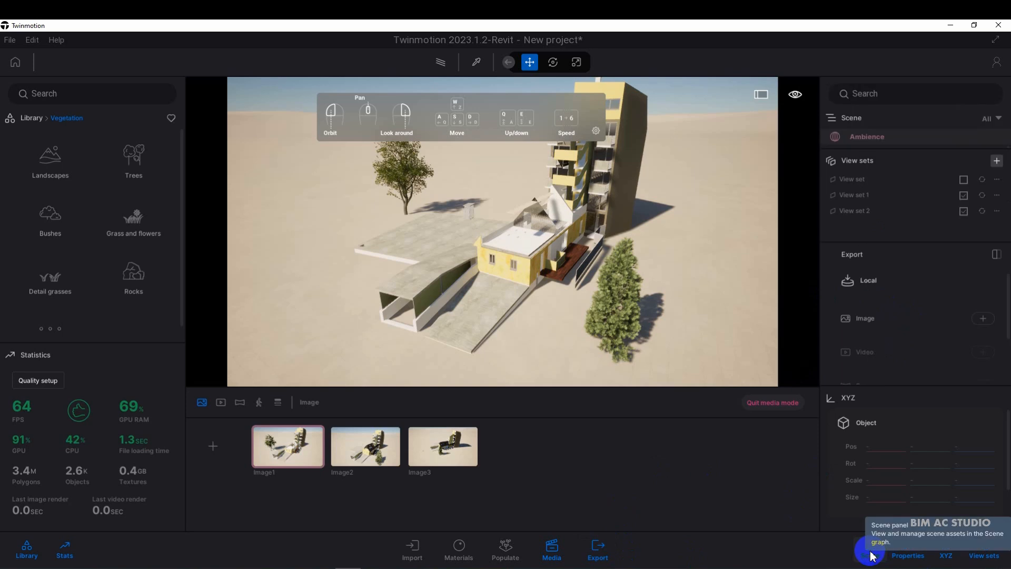
{"action": "left_click", "coordinate": [551, 548]}
Show the Scene panel alone by hiding the XYZ, View sets and Properties panels
{"action": "left_click", "coordinate": [874, 555]}
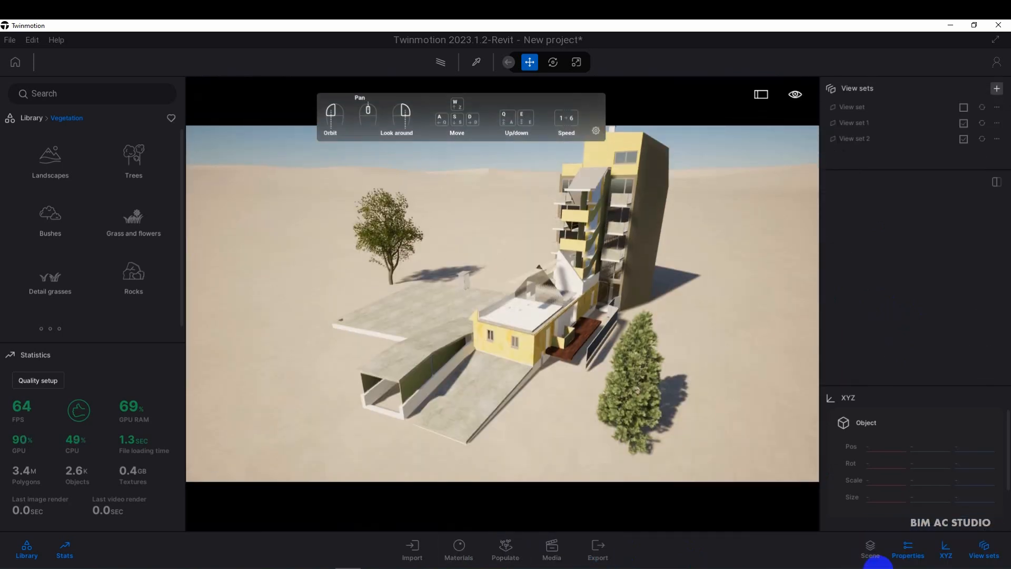
{"action": "left_click", "coordinate": [874, 555]}
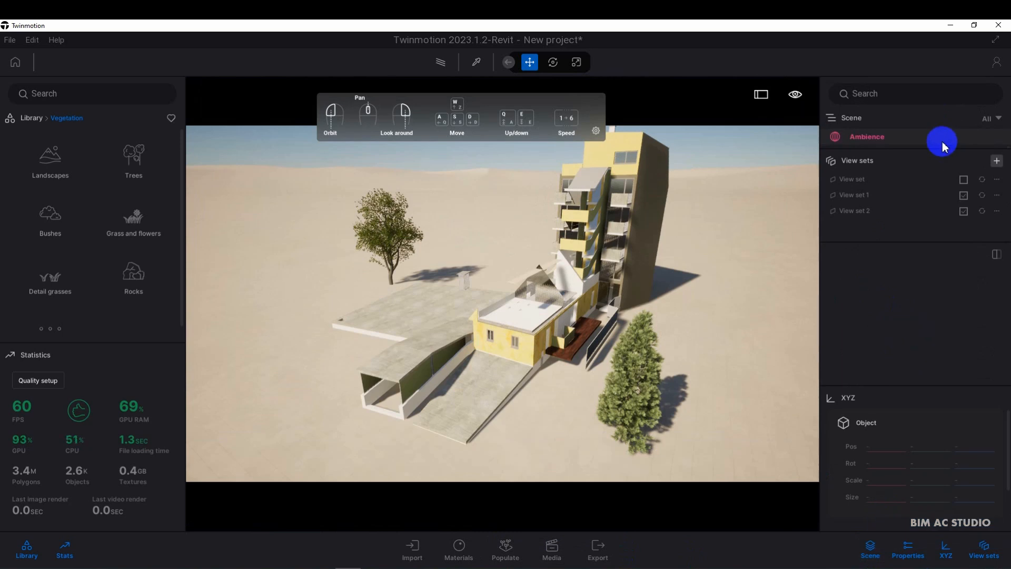
{"action": "left_click", "coordinate": [945, 550]}
{"action": "left_click", "coordinate": [984, 550]}
{"action": "left_click", "coordinate": [905, 553]}
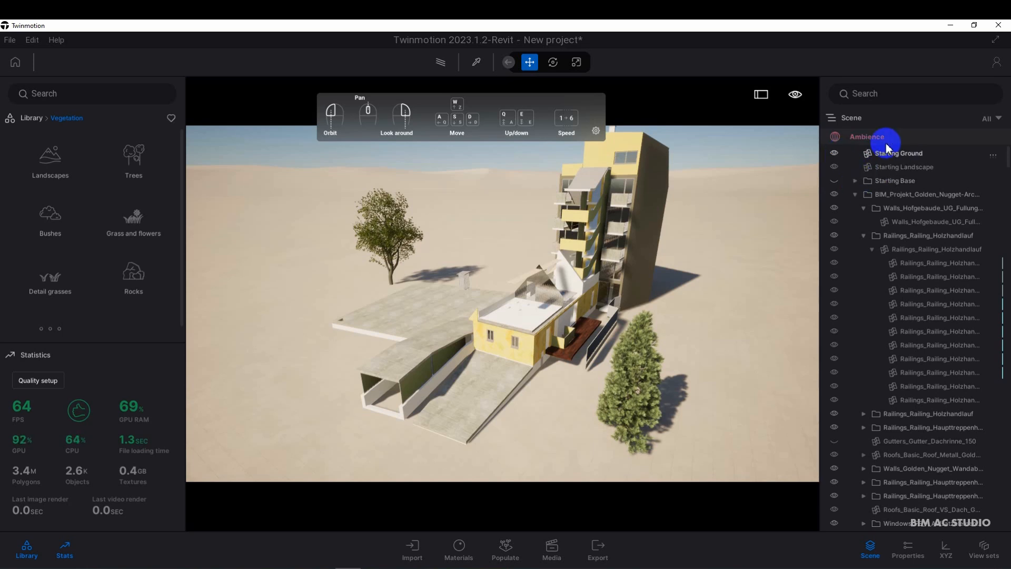
Filter the scene graph to Vegetation objects, and restore the filter to All
{"action": "left_click", "coordinate": [999, 120]}
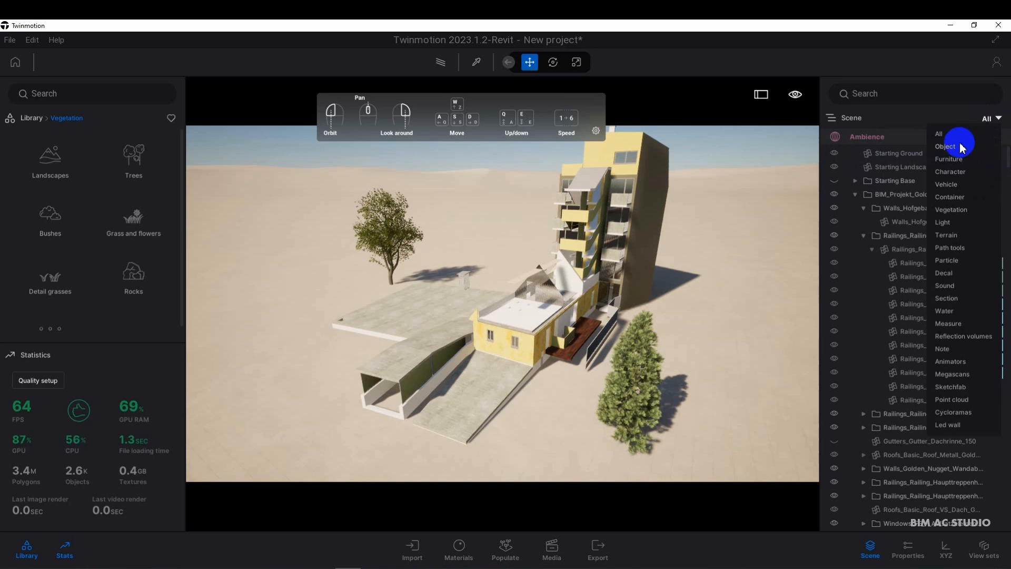
{"action": "left_click", "coordinate": [959, 214]}
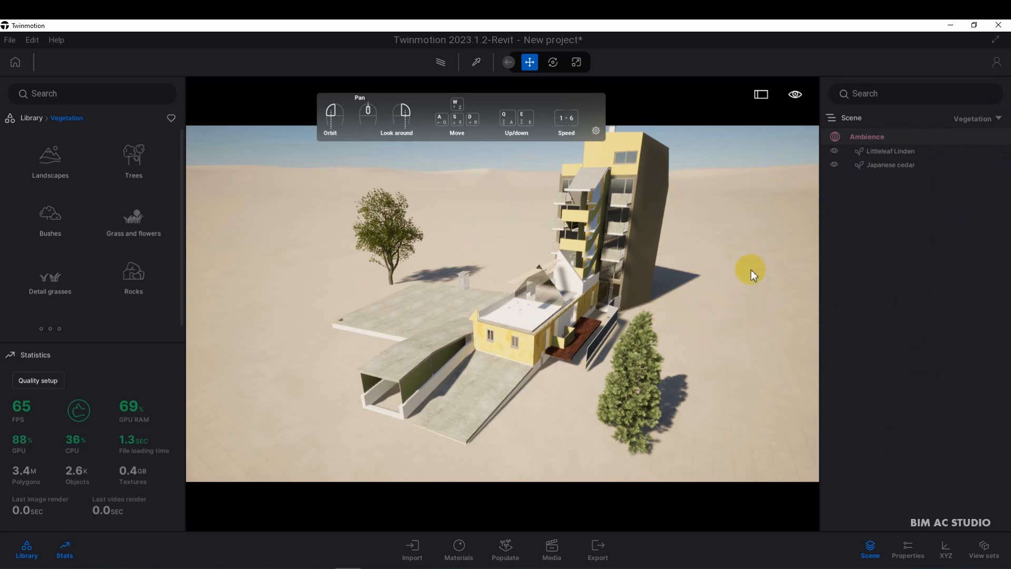
{"action": "left_click", "coordinate": [985, 119]}
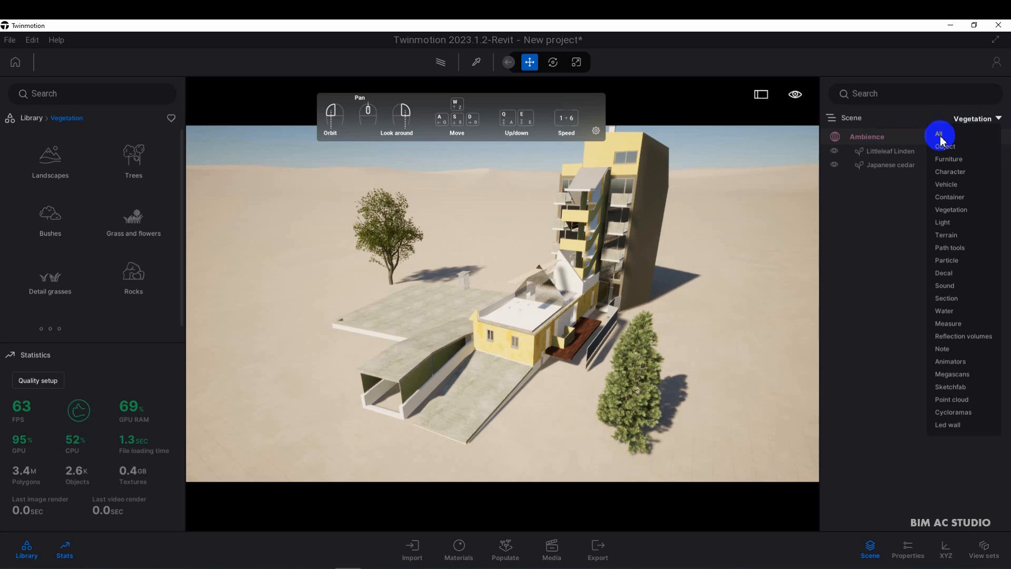
{"action": "left_click", "coordinate": [916, 137]}
Show the properties of the tower's upper facade wall and examine its category metadata in a separate column
{"action": "left_click", "coordinate": [903, 556]}
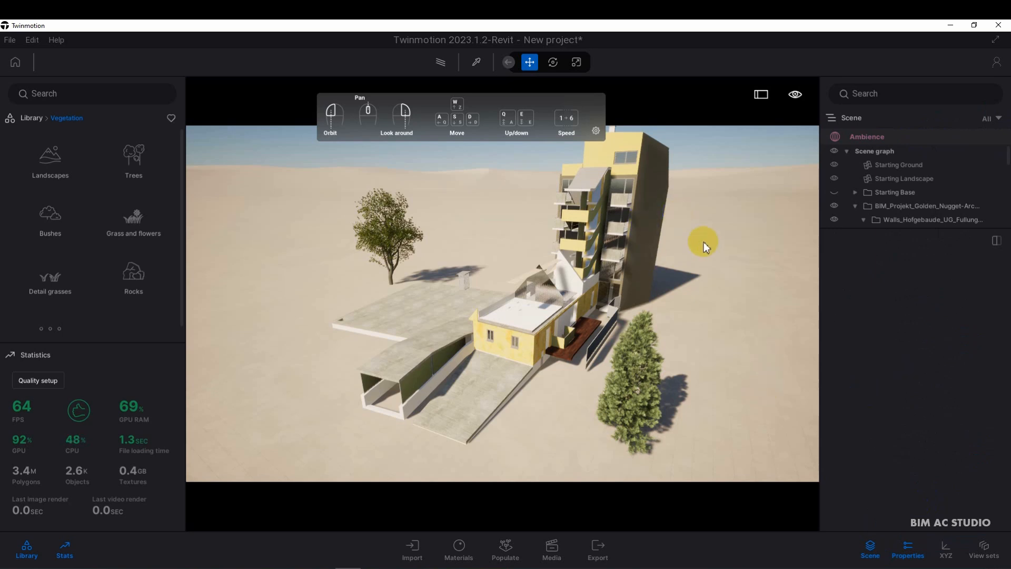
{"action": "left_click", "coordinate": [609, 154]}
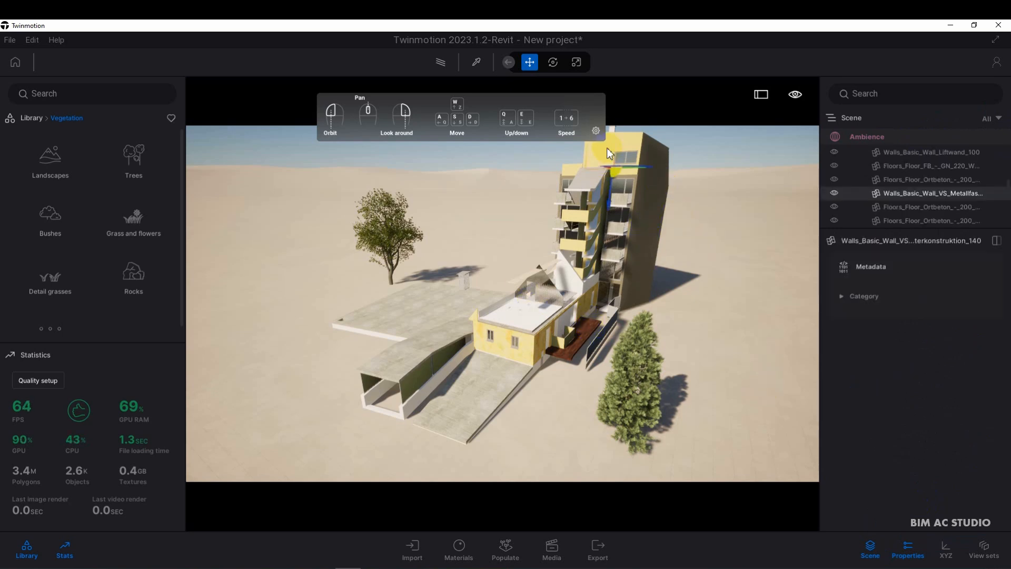
{"action": "left_click", "coordinate": [842, 297]}
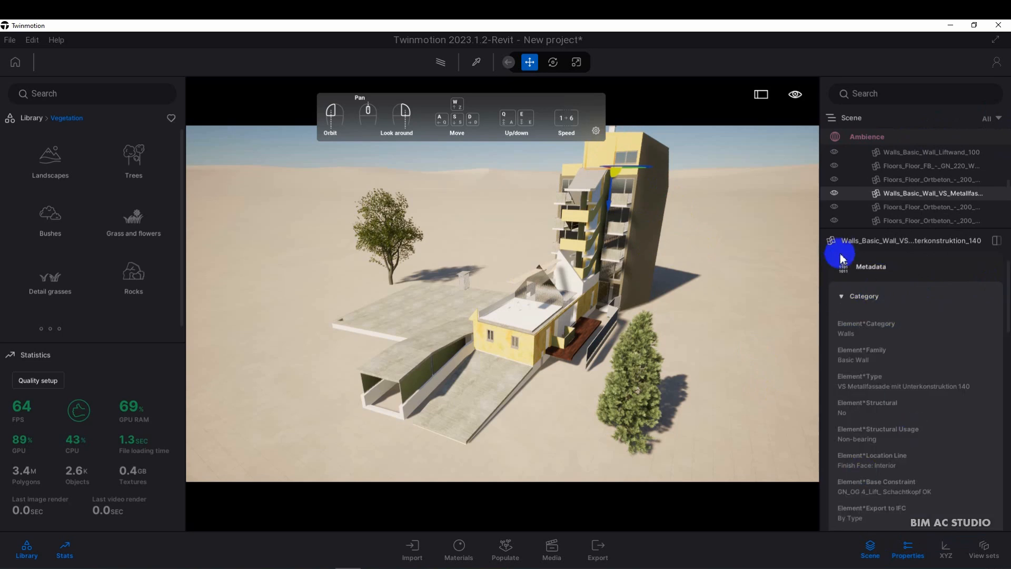
{"action": "left_click", "coordinate": [1000, 244]}
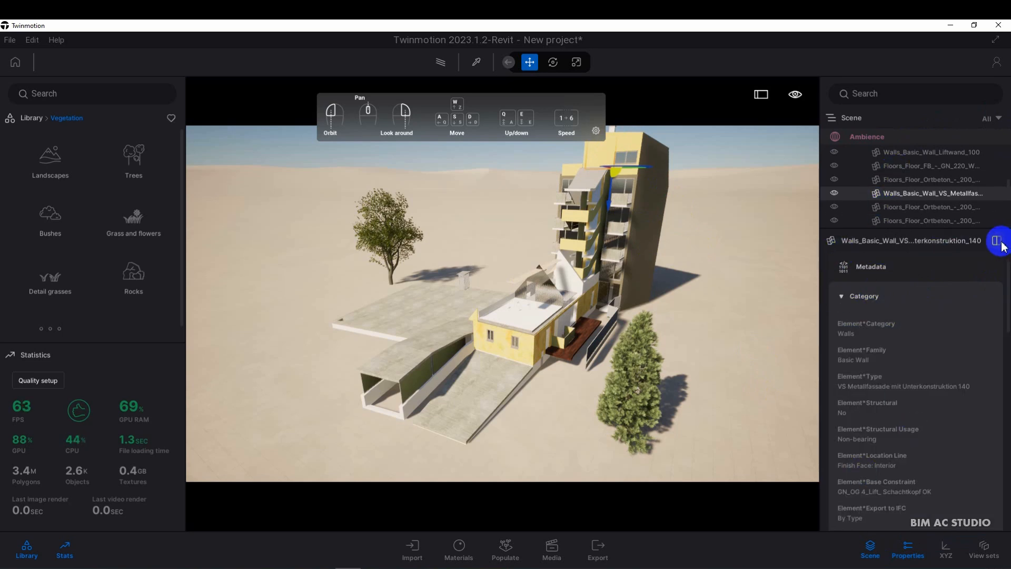
{"action": "scroll", "coordinate": [747, 316], "scroll_direction": "down", "scroll_amount": 2}
{"action": "scroll", "coordinate": [760, 358], "scroll_direction": "down", "scroll_amount": 5}
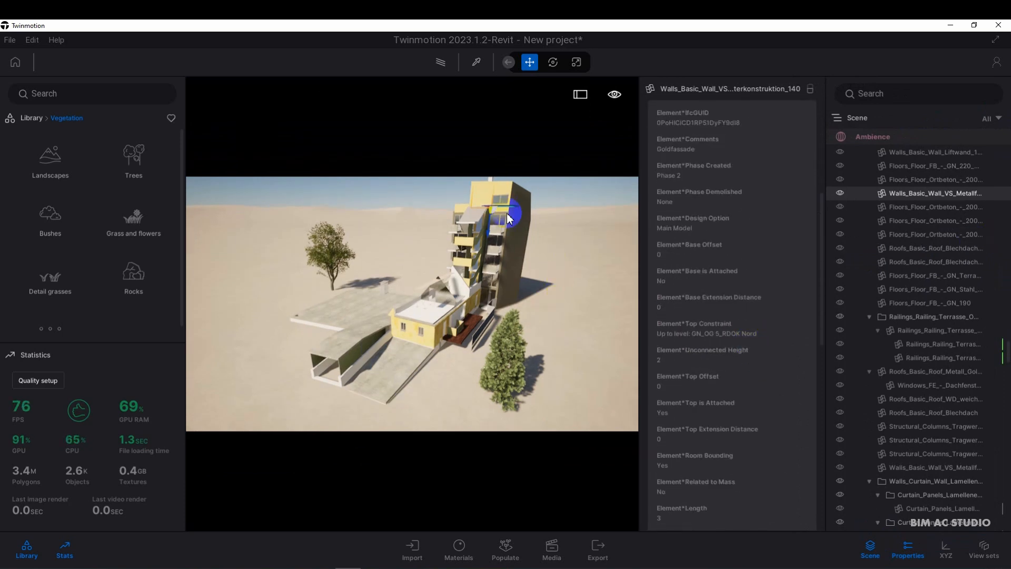
Examine the category metadata of the concrete ramp floor, select the ground, and return the properties to the shared column
{"action": "left_click", "coordinate": [568, 278]}
{"action": "left_click", "coordinate": [408, 369]}
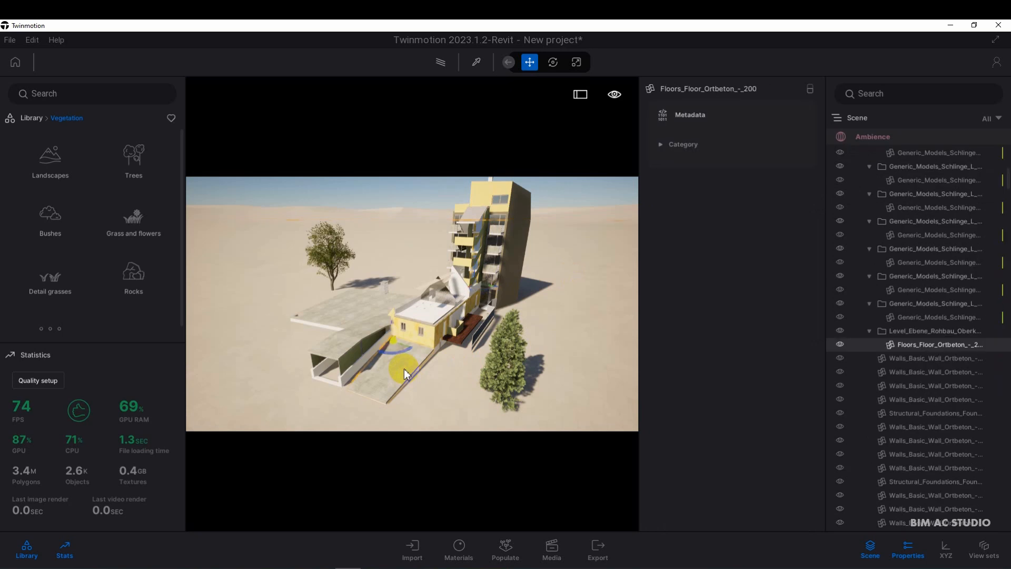
{"action": "left_click", "coordinate": [660, 143]}
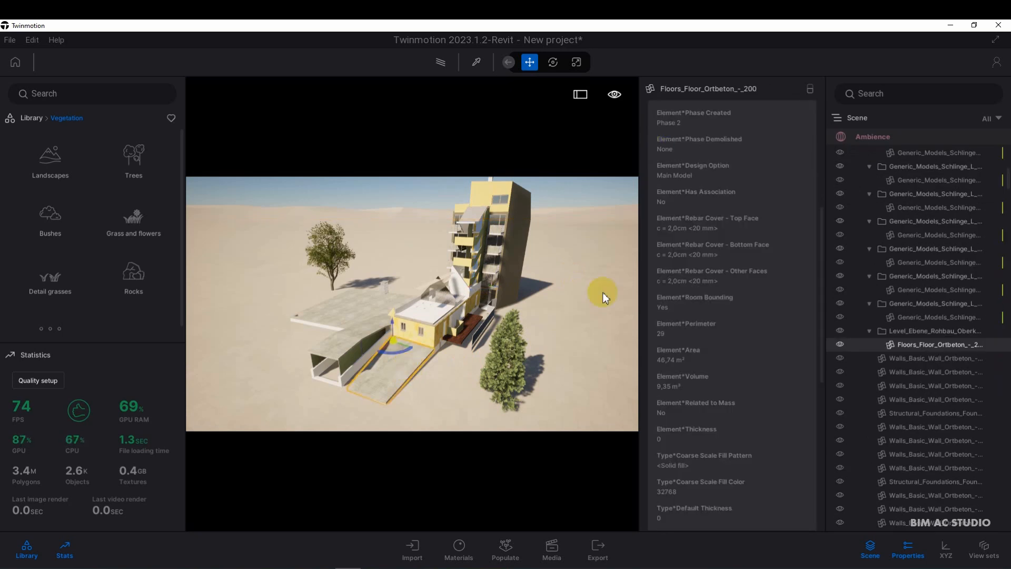
{"action": "left_click", "coordinate": [603, 294]}
{"action": "left_click", "coordinate": [811, 90]}
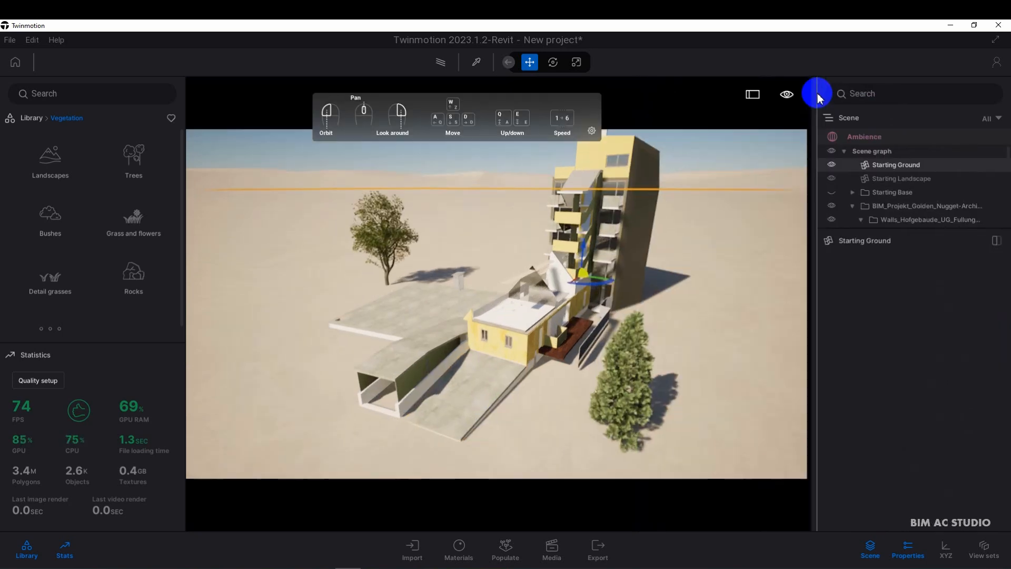
Show the XYZ panel for the selected ground, and hide the Properties and Scene panels
{"action": "left_click", "coordinate": [946, 555]}
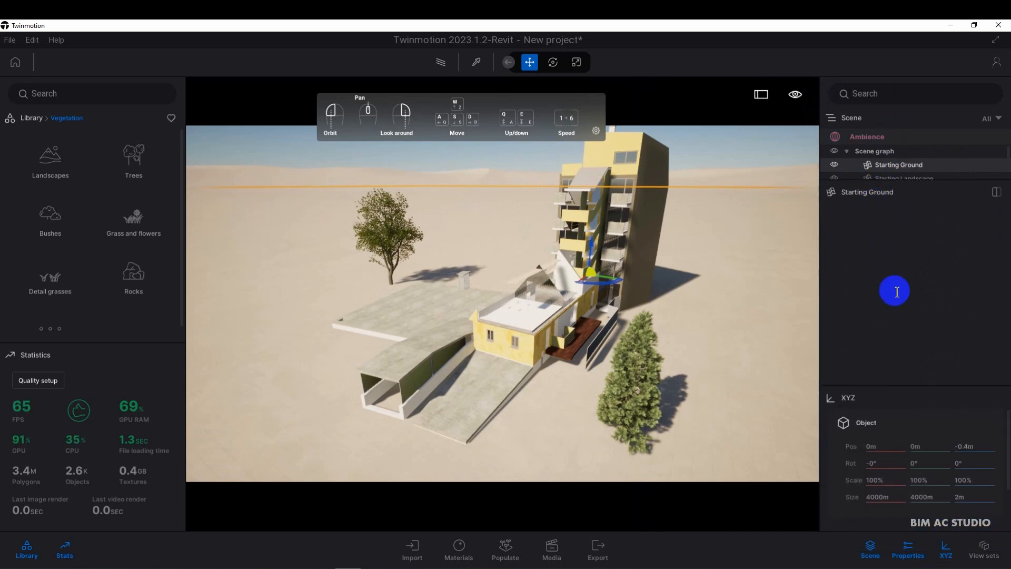
{"action": "left_click", "coordinate": [903, 546]}
{"action": "left_click", "coordinate": [872, 550]}
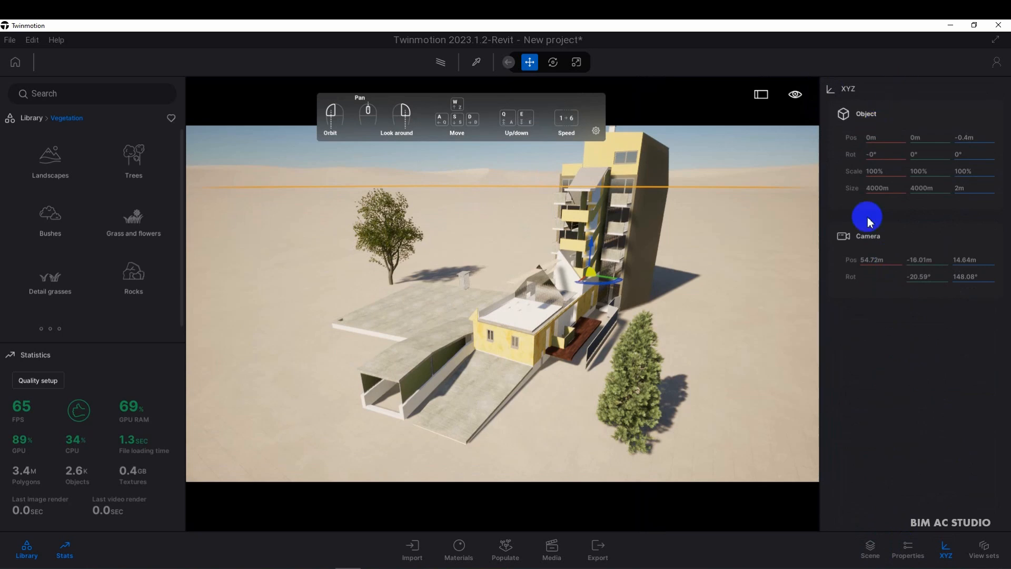
Clear the ground selection to examine the XYZ camera values from changed viewpoints, and check the object coordinates of the conifer beside the building
{"action": "left_click", "coordinate": [714, 137]}
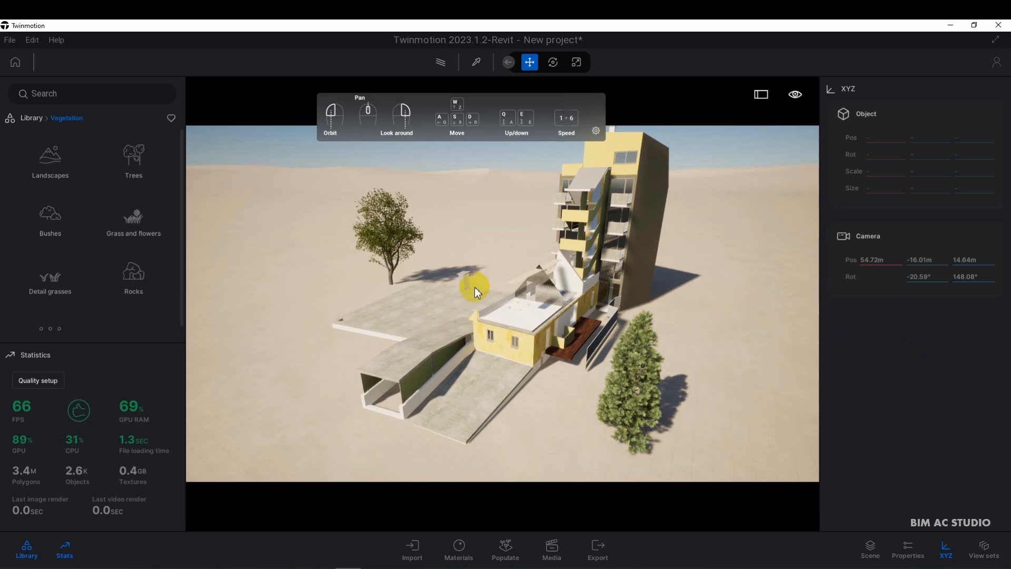
{"action": "right_click_drag", "start_coordinate": [459, 289], "coordinate": [459, 288]}
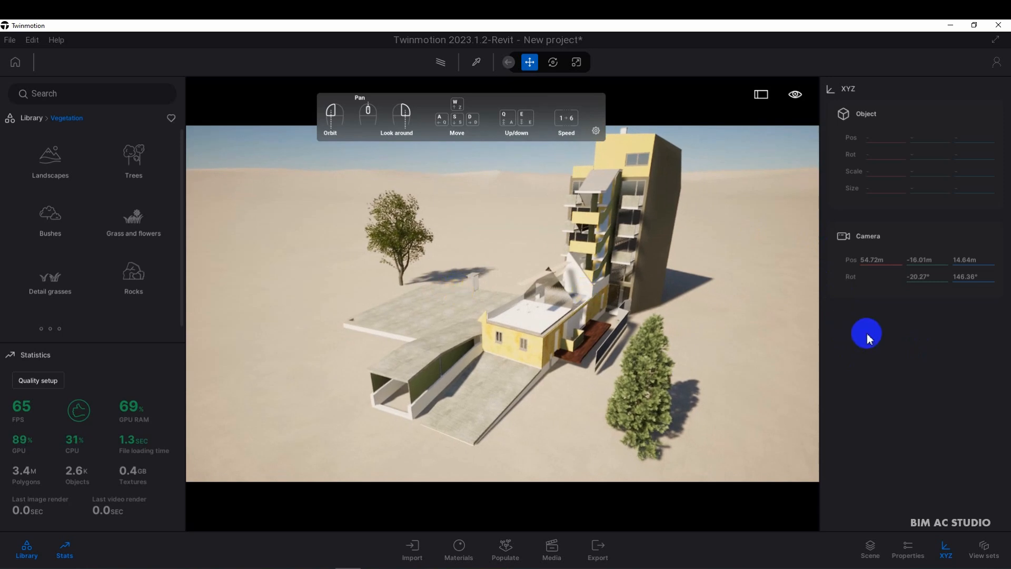
{"action": "left_click_drag", "start_coordinate": [718, 258], "coordinate": [718, 258]}
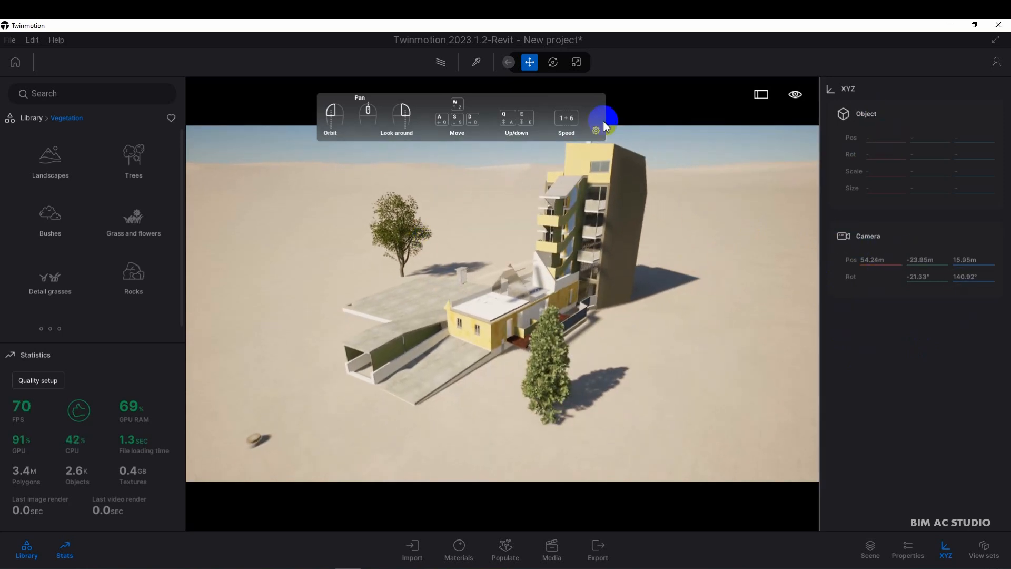
{"action": "left_click", "coordinate": [549, 363]}
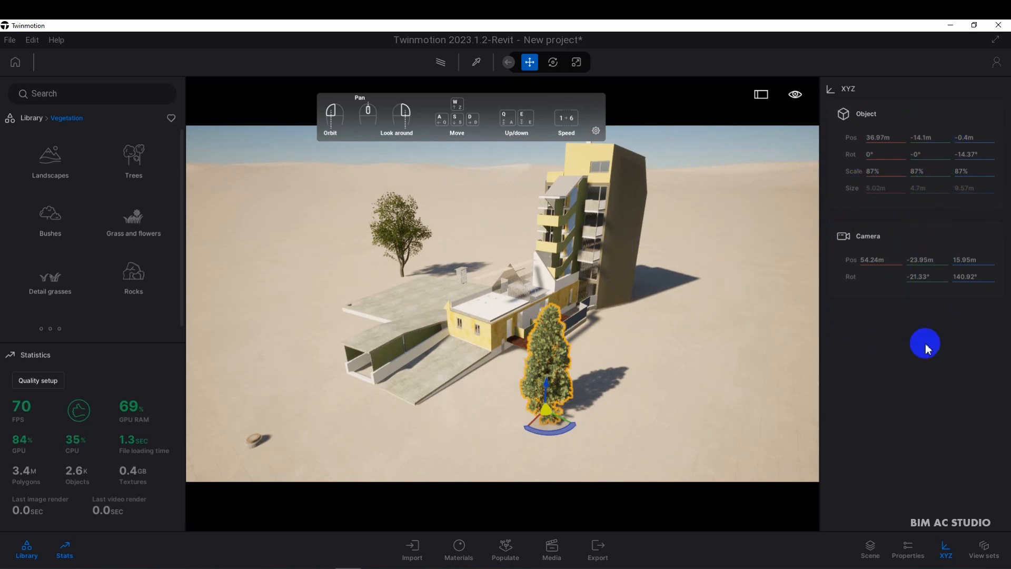
Show the saved view sets and apply View set, View set 1 and View set 2 in turn to compare their object visibility
{"action": "left_click", "coordinate": [983, 547]}
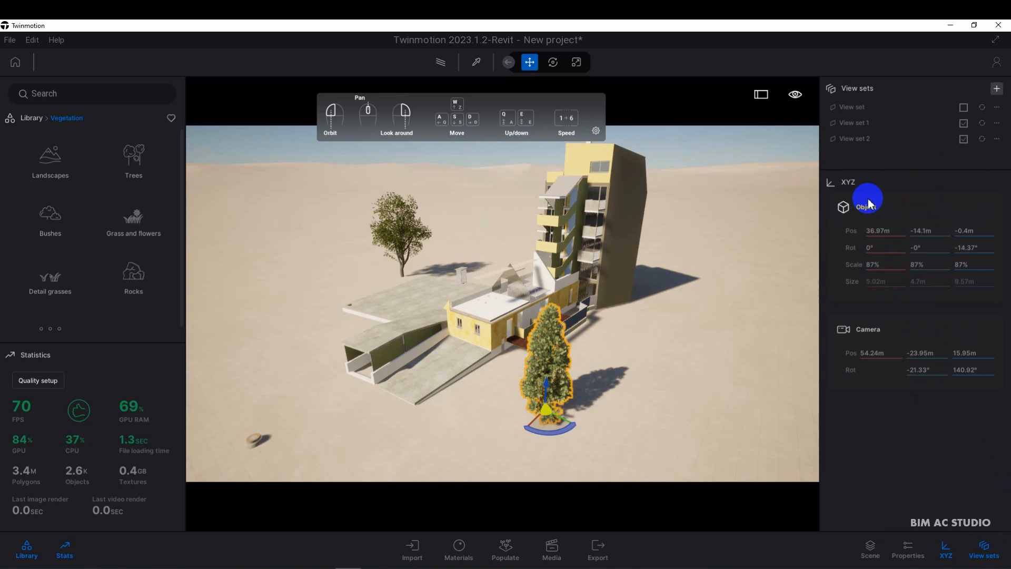
{"action": "left_click", "coordinate": [858, 108]}
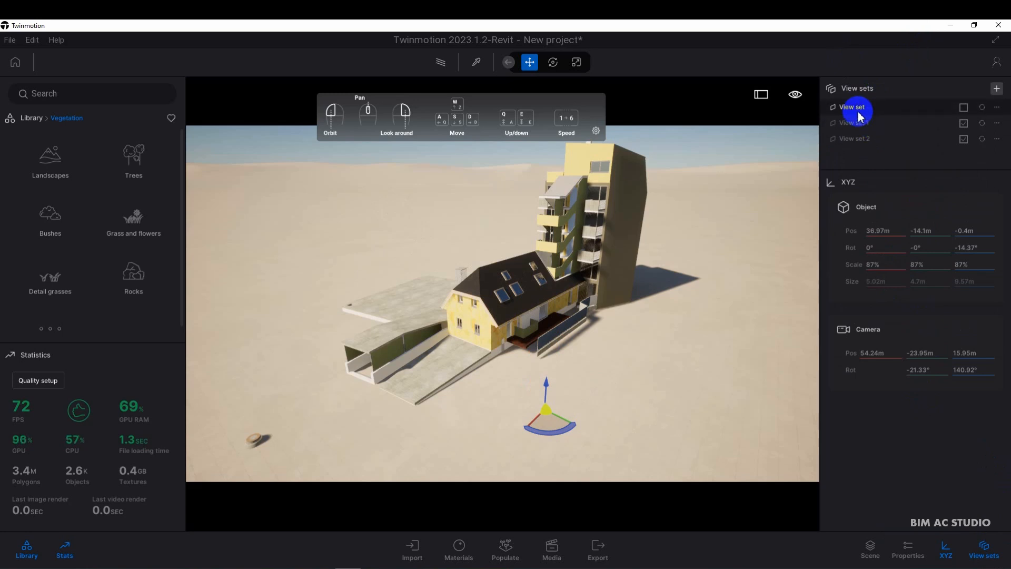
{"action": "left_click", "coordinate": [856, 123]}
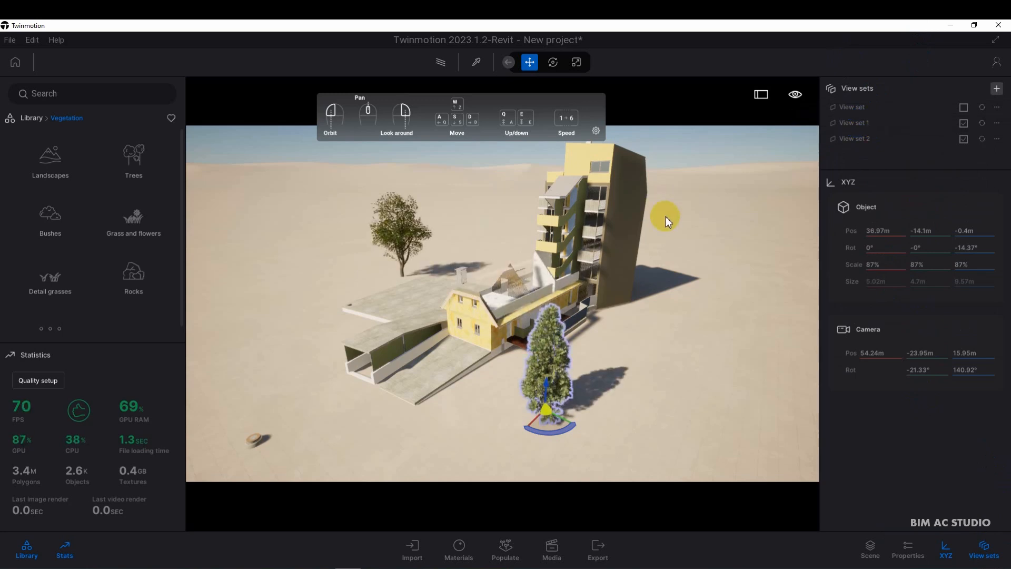
{"action": "left_click", "coordinate": [854, 140]}
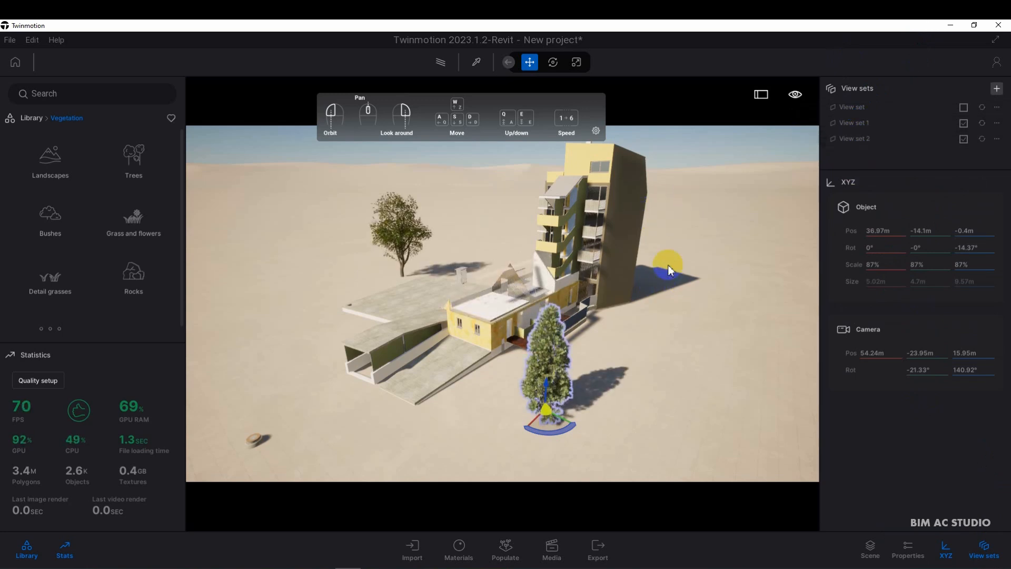